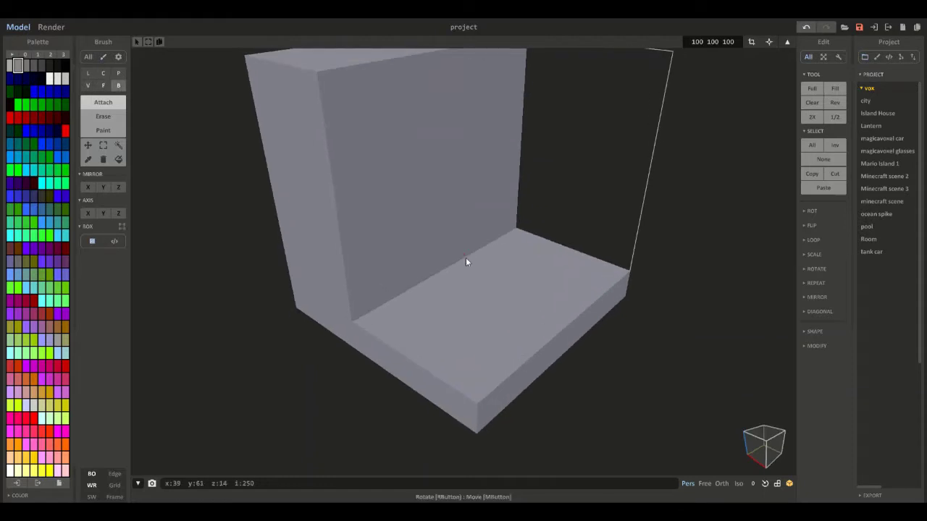
# Erase a groove along the length of the floor and lower the strip in front of it to form a step.
pyautogui.scroll(2, 466, 257)
pyautogui.moveTo(465, 257)
pyautogui.mouseDown(button='right')
pyautogui.moveTo(434, 242)
pyautogui.moveTo(464, 296)
pyautogui.mouseUp(button='right')
pyautogui.click(88, 74)
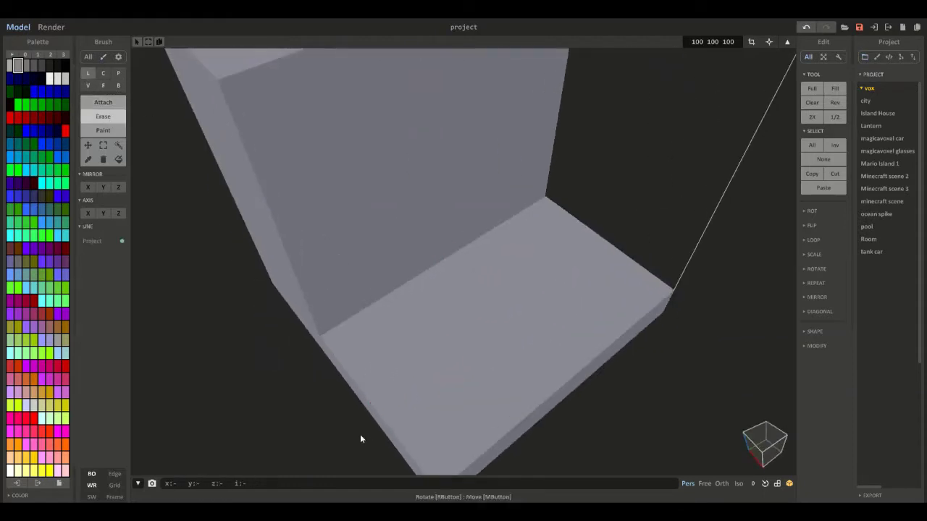
pyautogui.moveTo(589, 389); pyautogui.dragTo(443, 370, button='right')
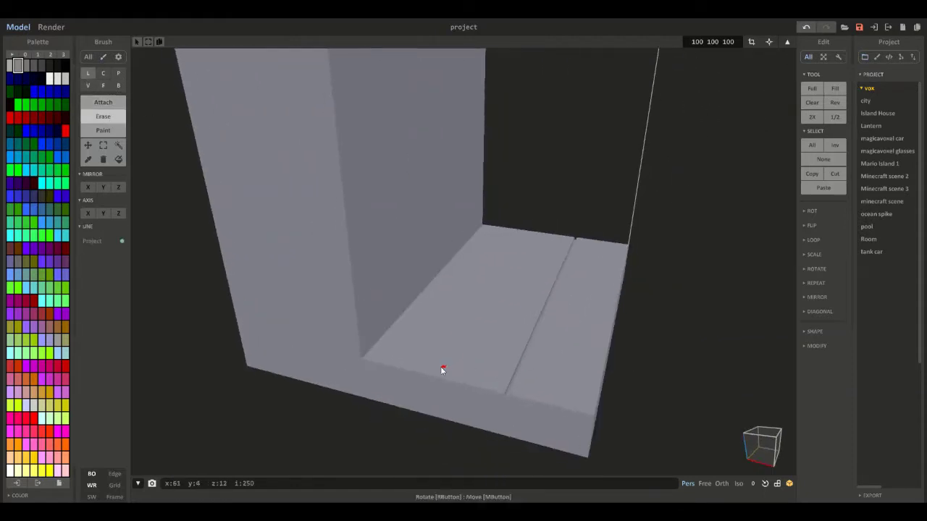
pyautogui.moveTo(576, 334); pyautogui.dragTo(575, 345)
pyautogui.moveTo(574, 345); pyautogui.dragTo(527, 349, button='right')
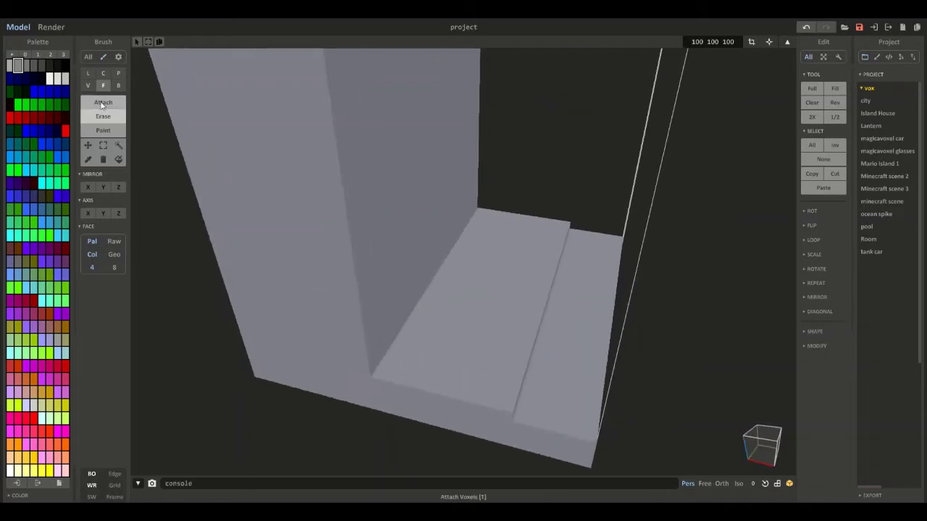
# Thin the back wall and pull the step's riser back to widen the lower front floor.
pyautogui.moveTo(349, 163); pyautogui.dragTo(348, 134, button='right')
pyautogui.moveTo(347, 133); pyautogui.dragTo(299, 129)
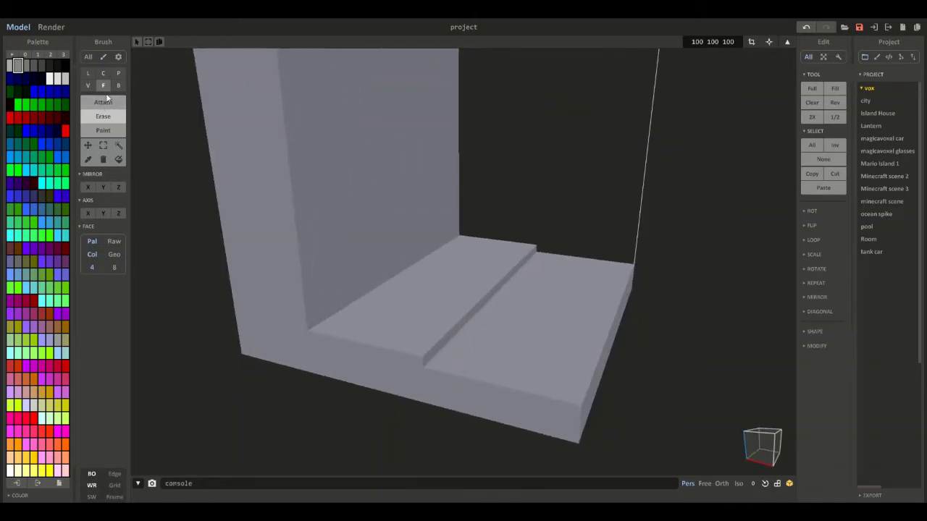
pyautogui.moveTo(626, 168); pyautogui.dragTo(564, 176, button='right')
# Attach a thin raised curb along the front edge of the upper floor.
pyautogui.scroll(3, 577, 173)
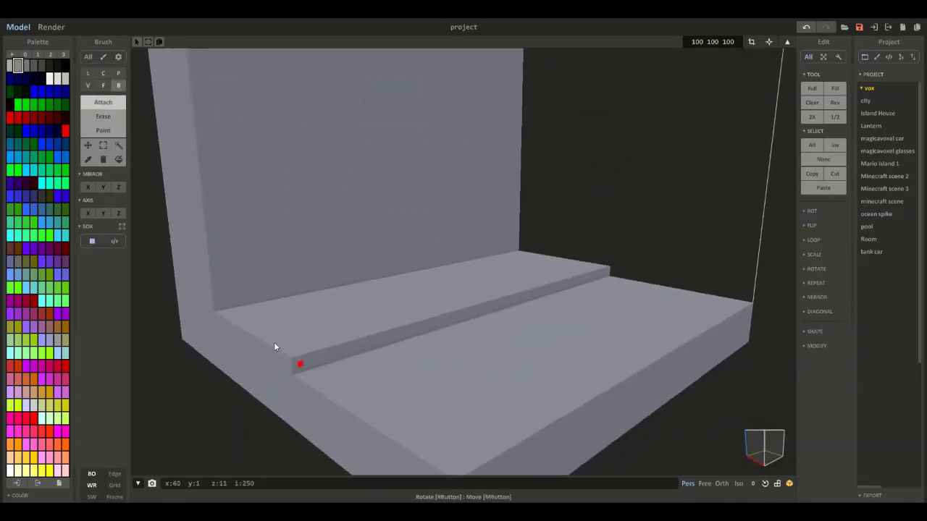
pyautogui.moveTo(273, 348); pyautogui.dragTo(131, 165, button='right')
pyautogui.moveTo(388, 260)
pyautogui.mouseDown(button='right')
pyautogui.moveTo(616, 273)
pyautogui.moveTo(571, 288)
pyautogui.moveTo(117, 94)
pyautogui.mouseUp(button='right')
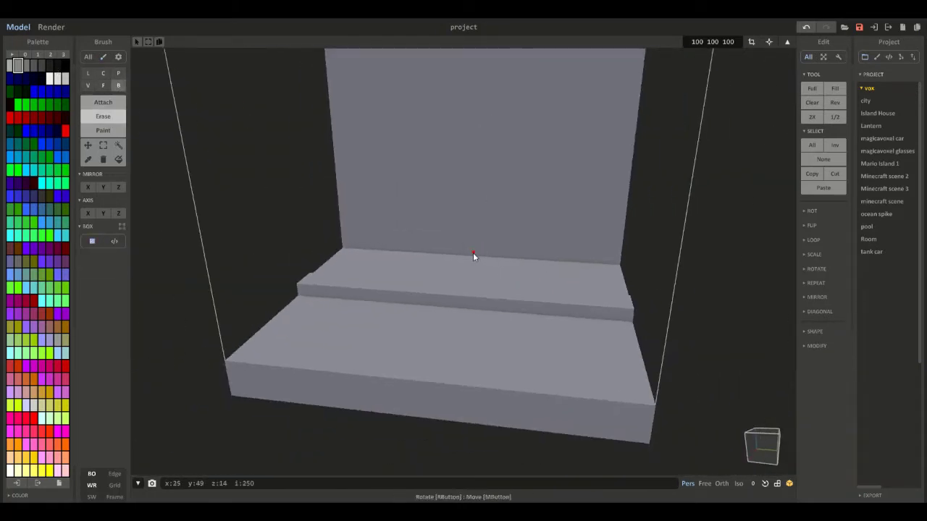
# Erase a box-shaped opening at one end of the back wall down to the upper floor and clear that end.
pyautogui.moveTo(475, 253); pyautogui.dragTo(637, 90)
pyautogui.click(103, 86)
pyautogui.moveTo(561, 185); pyautogui.dragTo(571, 205)
pyautogui.scroll(-5, 517, 184)
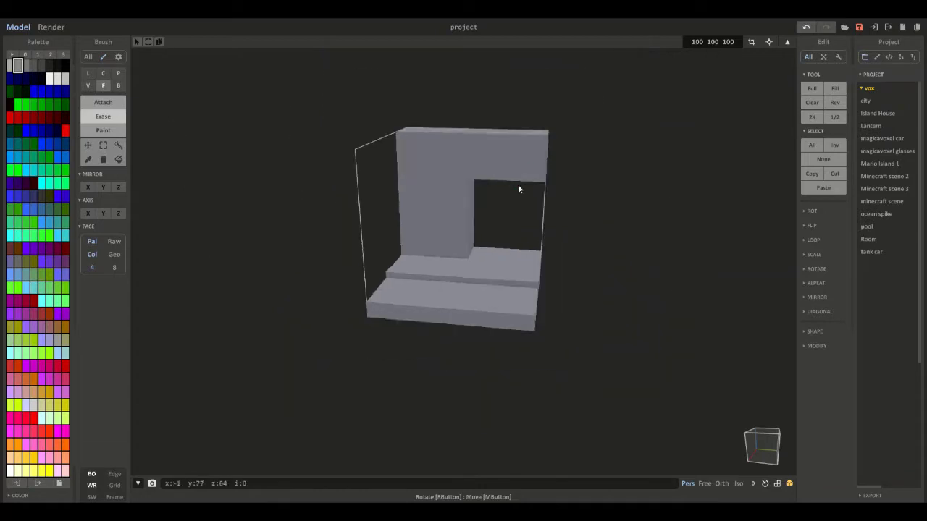
pyautogui.moveTo(517, 188)
pyautogui.mouseDown(button='right')
pyautogui.moveTo(641, 214)
pyautogui.moveTo(523, 275)
pyautogui.moveTo(556, 264)
pyautogui.moveTo(463, 206)
pyautogui.mouseUp(button='right')
pyautogui.scroll(6, 523, 275)
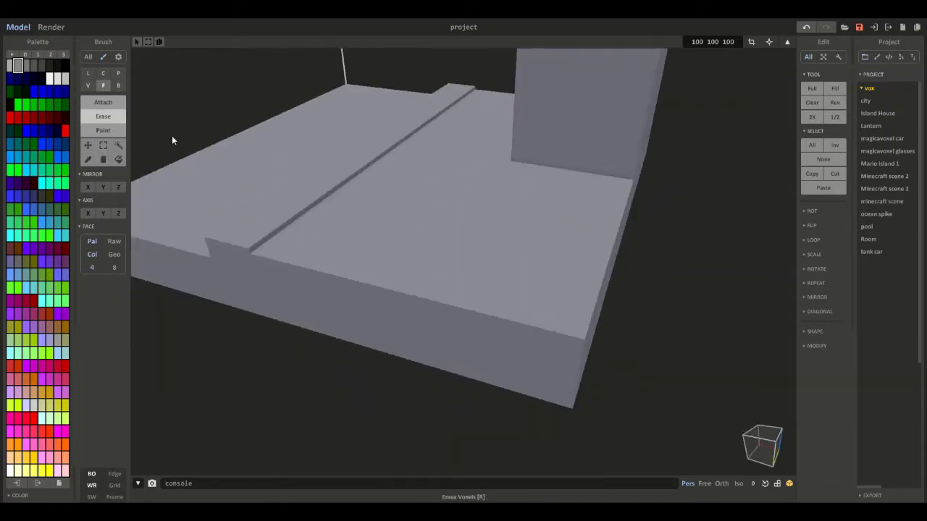
pyautogui.click(248, 243)
pyautogui.click(245, 244)
pyautogui.moveTo(246, 246); pyautogui.dragTo(459, 264, button='right')
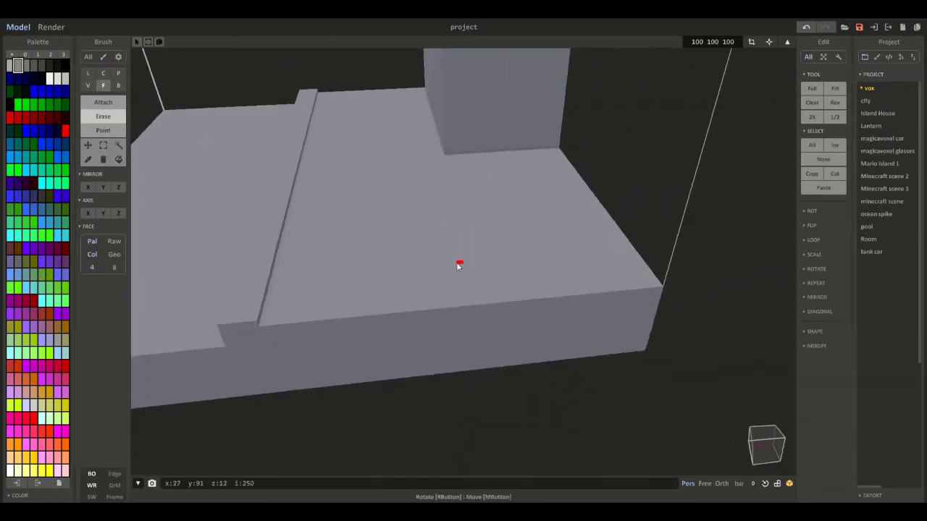
# Attach a solid block on the upper floor at the cleared end, leaving a gap beside the remaining wall.
pyautogui.click(118, 86)
pyautogui.click(103, 102)
pyautogui.moveTo(290, 202)
pyautogui.mouseDown(button='right')
pyautogui.moveTo(388, 201)
pyautogui.moveTo(422, 133)
pyautogui.mouseUp(button='right')
pyautogui.moveTo(422, 134); pyautogui.dragTo(647, 265)
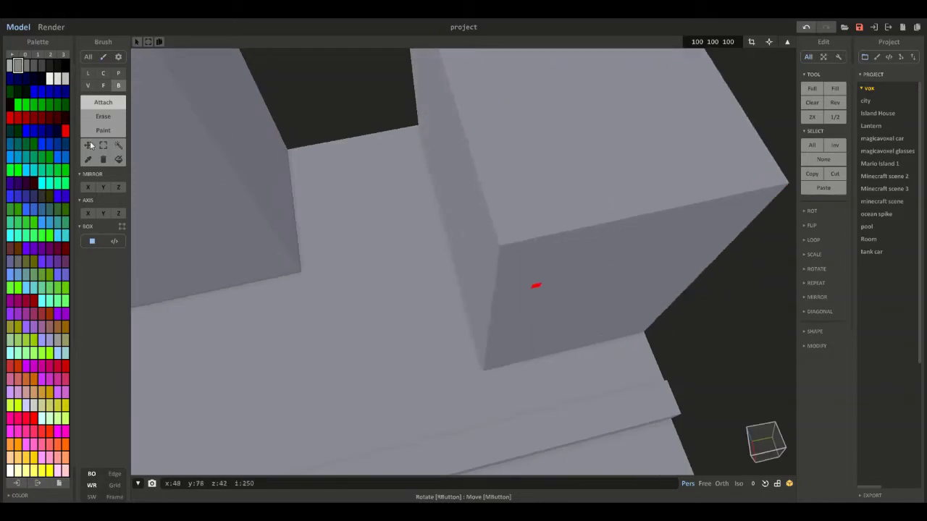
pyautogui.moveTo(550, 286); pyautogui.dragTo(438, 73)
pyautogui.moveTo(438, 73); pyautogui.dragTo(478, 58, button='right')
# Extend the end block to the full model height and close the gap beside it with a recessed wall.
pyautogui.click(103, 102)
pyautogui.scroll(-4, 434, 231)
pyautogui.moveTo(441, 239)
pyautogui.mouseDown(button='right')
pyautogui.moveTo(523, 285)
pyautogui.moveTo(398, 467)
pyautogui.mouseUp(button='right')
pyautogui.moveTo(326, 286); pyautogui.dragTo(427, 290, button='right')
pyautogui.scroll(-5, 427, 289)
pyautogui.moveTo(474, 186); pyautogui.dragTo(529, 209)
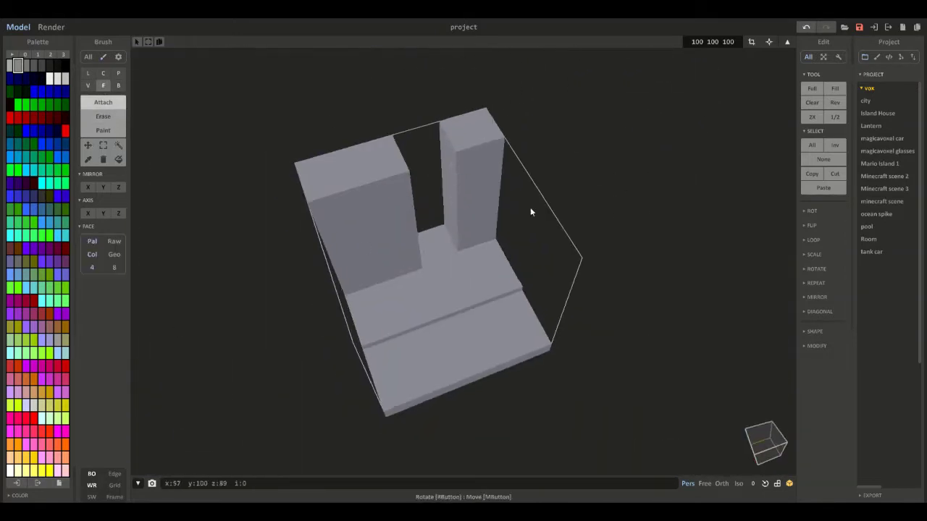
pyautogui.scroll(4, 457, 228)
pyautogui.moveTo(492, 174); pyautogui.dragTo(461, 211, button='right')
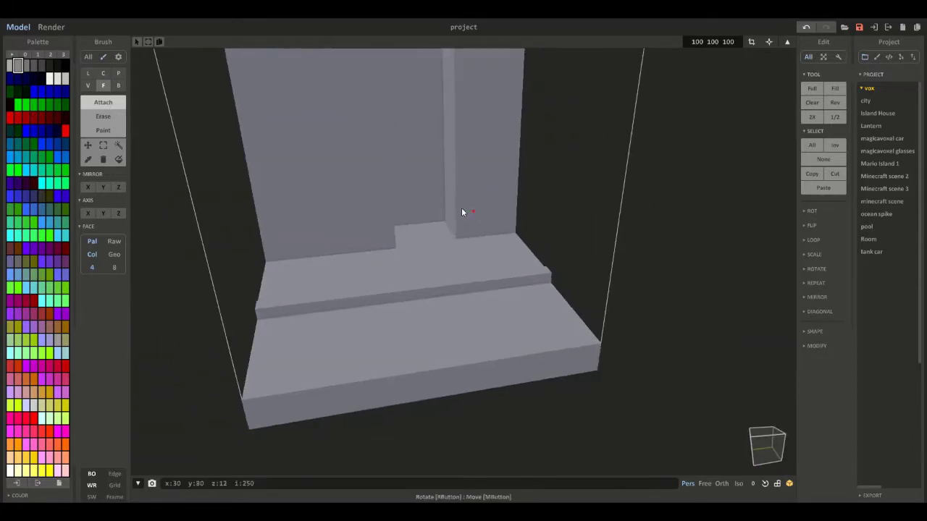
# Paint the top of the lower front floor near-black as a road and preview it in the renderer.
pyautogui.click(383, 337)
pyautogui.moveTo(384, 318)
pyautogui.mouseDown(button='right')
pyautogui.moveTo(499, 327)
pyautogui.moveTo(496, 362)
pyautogui.mouseUp(button='right')
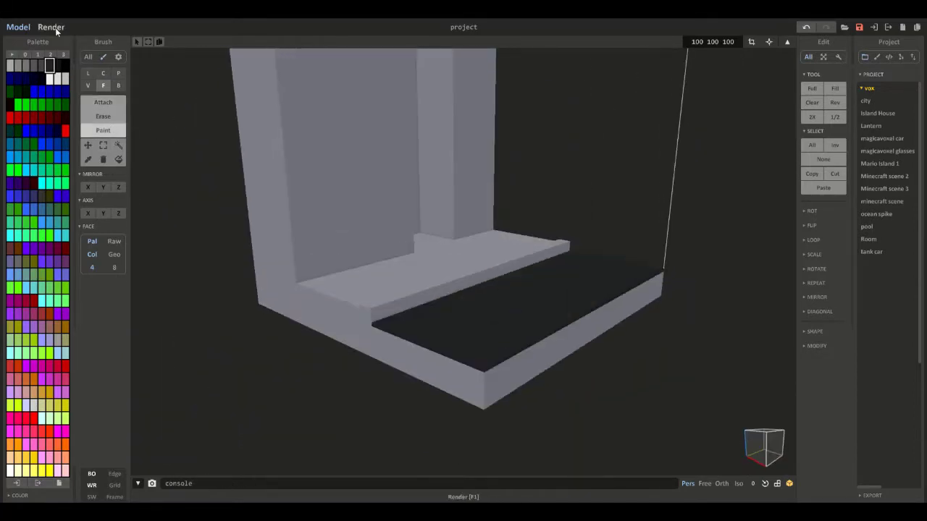
pyautogui.click(54, 29)
pyautogui.click(16, 27)
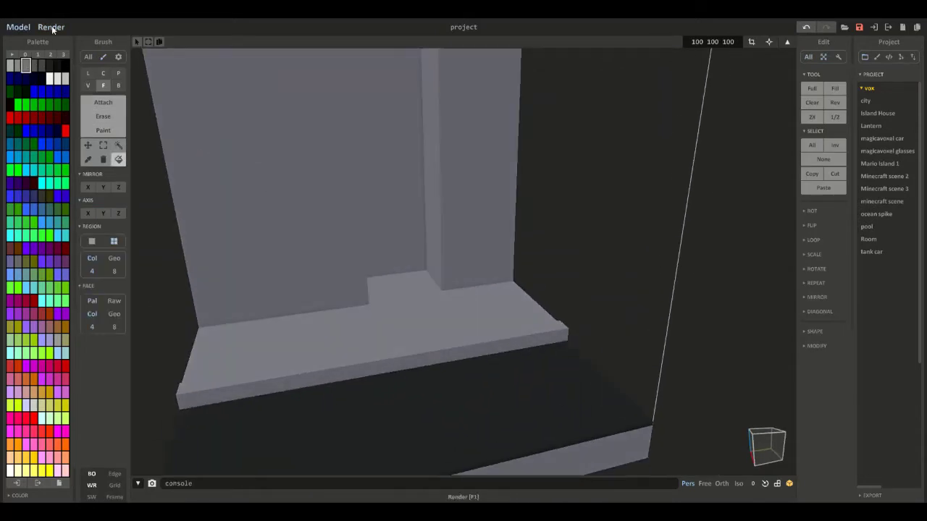
# Check the render, then paint the road block's front, side and bottom faces the same near-black.
pyautogui.click(51, 27)
pyautogui.click(18, 26)
pyautogui.moveTo(357, 172)
pyautogui.mouseDown(button='right')
pyautogui.moveTo(337, 197)
pyautogui.moveTo(569, 235)
pyautogui.moveTo(567, 254)
pyautogui.moveTo(441, 268)
pyautogui.mouseUp(button='right')
pyautogui.press('f')
pyautogui.click(495, 262)
pyautogui.click(443, 269)
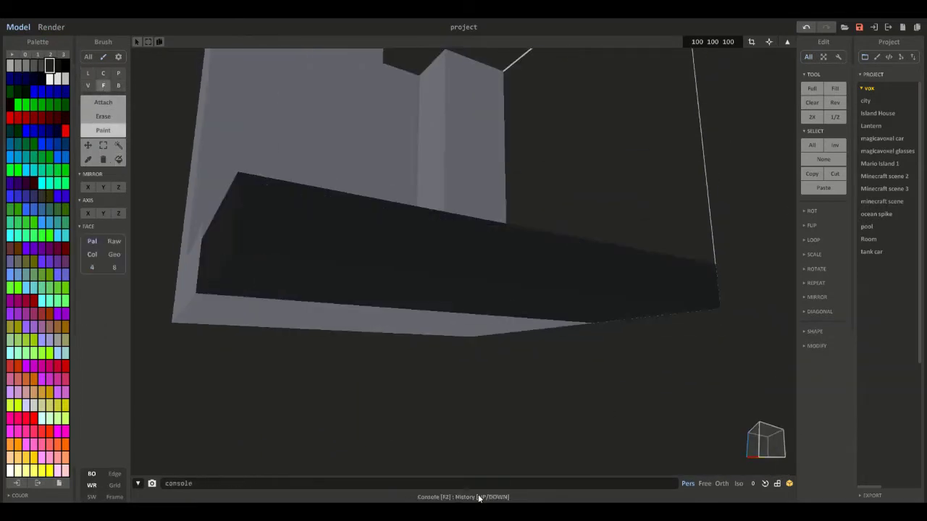
pyautogui.moveTo(490, 427); pyautogui.dragTo(475, 404, button='right')
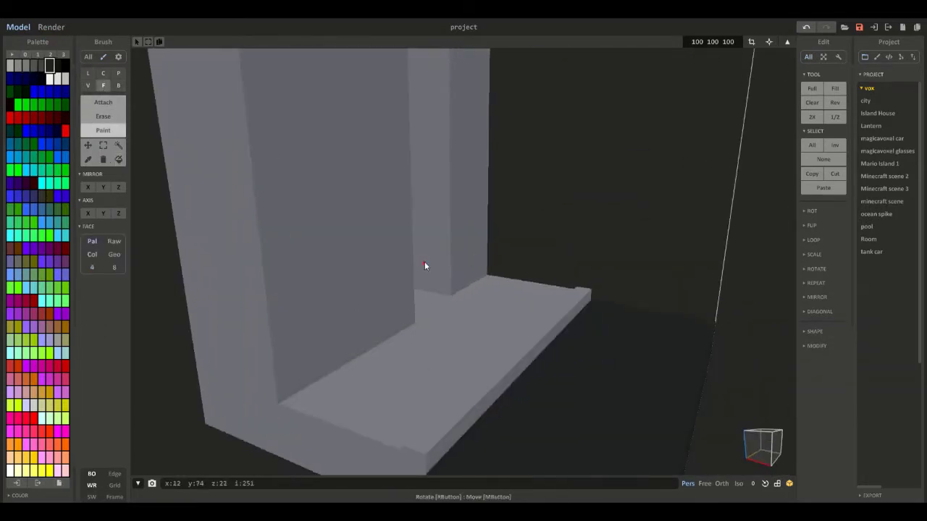
pyautogui.moveTo(424, 262)
pyautogui.mouseDown(button='right')
pyautogui.moveTo(340, 194)
pyautogui.moveTo(374, 220)
pyautogui.moveTo(454, 150)
pyautogui.moveTo(500, 217)
pyautogui.mouseUp(button='right')
pyautogui.press('l')
pyautogui.press('t')
pyautogui.scroll(-3, 454, 152)
pyautogui.click(103, 85)
pyautogui.moveTo(406, 170)
pyautogui.mouseDown(button='right')
pyautogui.moveTo(406, 92)
pyautogui.moveTo(432, 52)
pyautogui.mouseUp(button='right')
pyautogui.click(436, 71)
pyautogui.hotkey('ctrl', 'z')
# Attach a thin mid-gray roof slab covering the full top of the model.
pyautogui.click(34, 65)
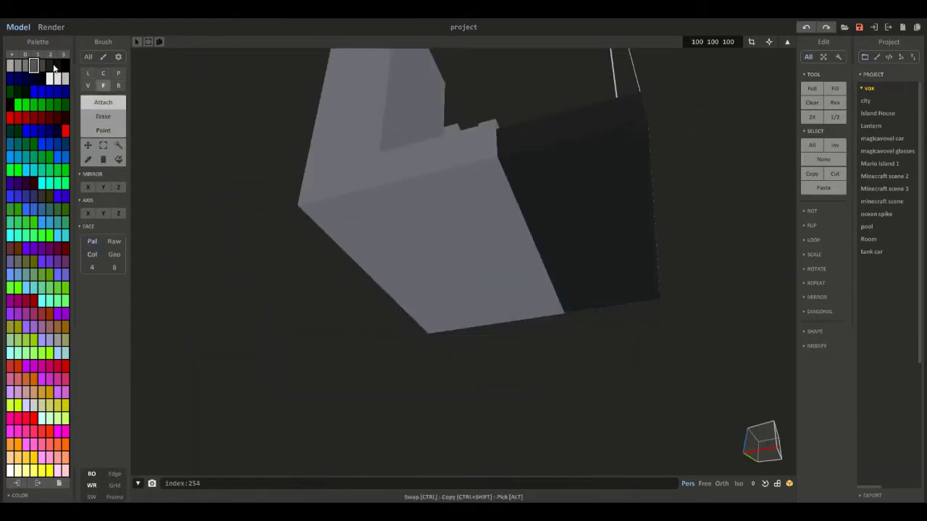
pyautogui.click(26, 66)
pyautogui.moveTo(427, 145); pyautogui.dragTo(428, 275, button='right')
pyautogui.click(442, 194)
# Erase the outer part of the roof slab so it overhangs only the raised sidewalk.
pyautogui.click(107, 117)
pyautogui.moveTo(533, 253); pyautogui.dragTo(682, 129)
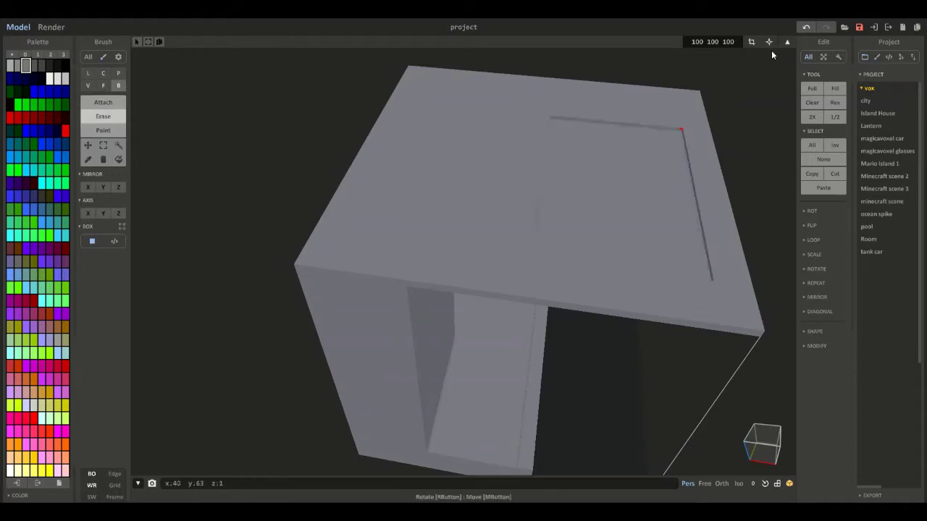
pyautogui.click(103, 85)
pyautogui.moveTo(771, 52)
pyautogui.mouseDown(button='right')
pyautogui.moveTo(567, 192)
pyautogui.moveTo(506, 222)
pyautogui.moveTo(268, 206)
pyautogui.moveTo(430, 237)
pyautogui.mouseUp(button='right')
pyautogui.click(567, 192)
pyautogui.click(203, 123)
pyautogui.moveTo(558, 239); pyautogui.dragTo(456, 203, button='right')
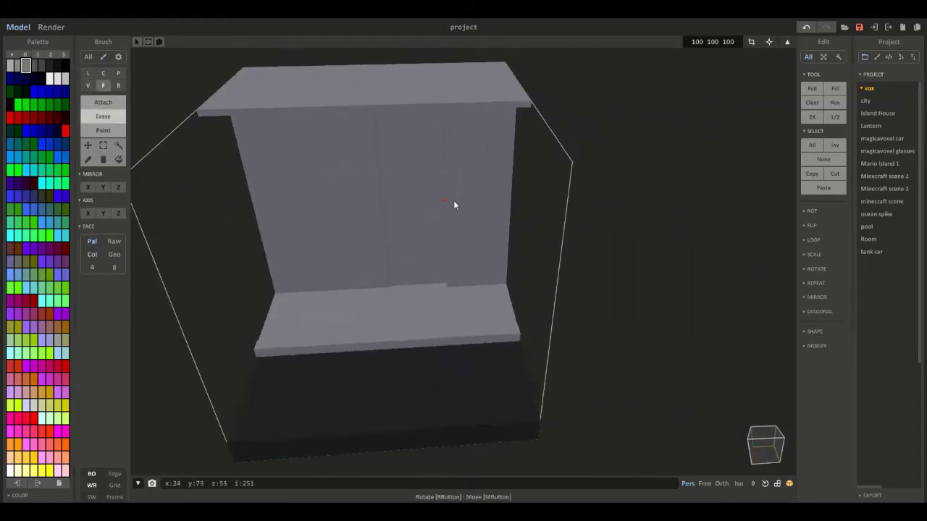
# Render the building, set the sun area and sky intensity to 0, and lower the sun intensity.
pyautogui.scroll(5, 455, 203)
pyautogui.moveTo(594, 226); pyautogui.dragTo(499, 147, button='right')
pyautogui.scroll(-5, 480, 152)
pyautogui.click(50, 27)
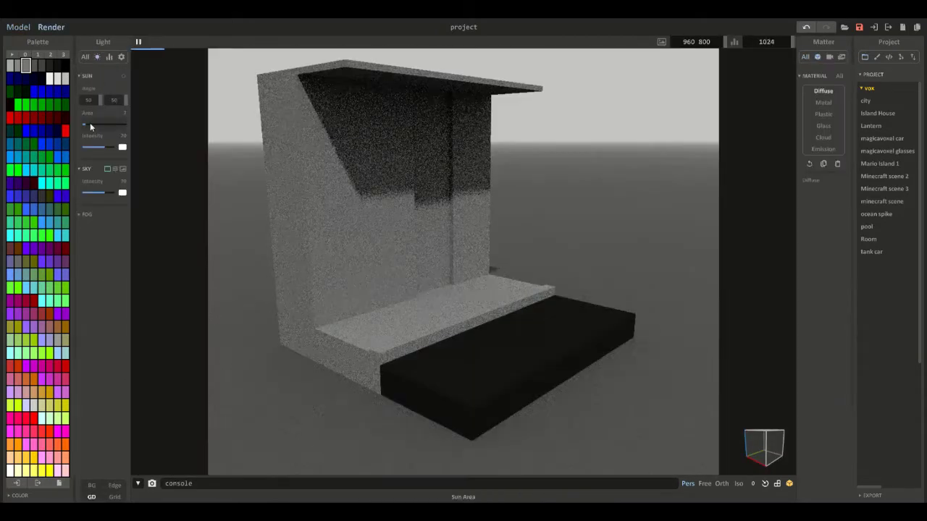
pyautogui.moveTo(88, 144); pyautogui.dragTo(87, 148)
pyautogui.moveTo(92, 192); pyautogui.dragTo(15, 193)
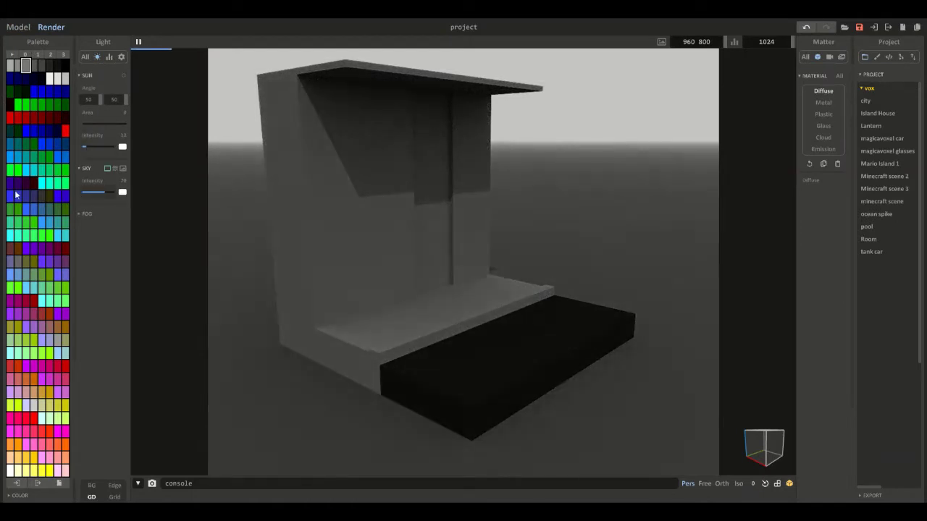
# Check the darkened scene, turn the sun intensity down to its minimum and return to modeling.
pyautogui.click(92, 146)
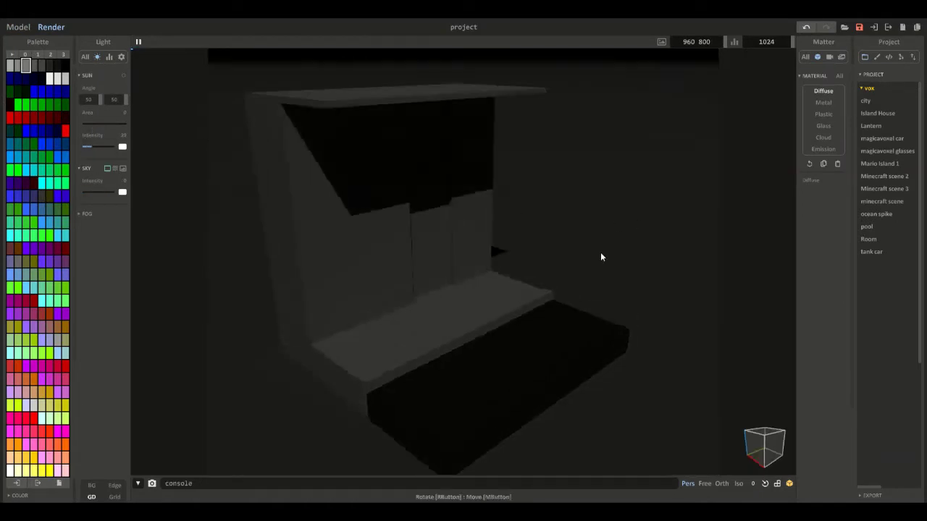
pyautogui.moveTo(600, 252); pyautogui.dragTo(470, 239, button='right')
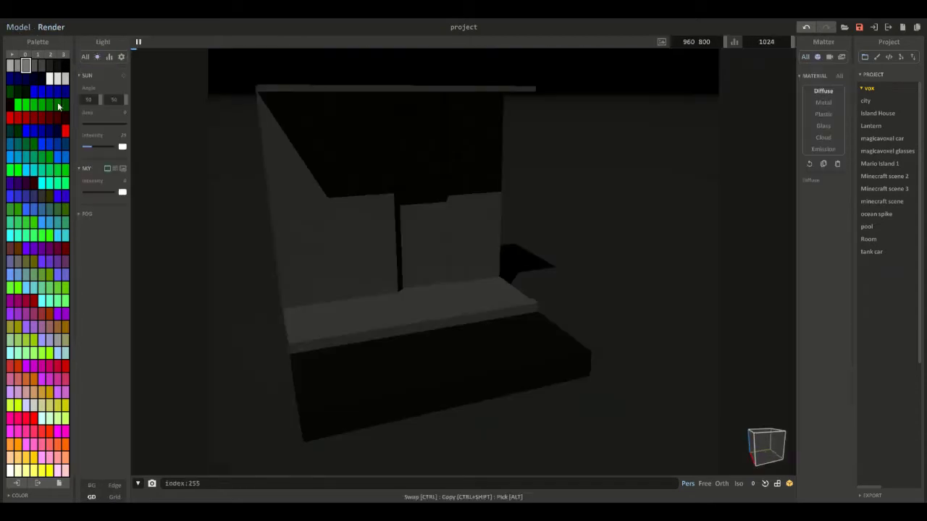
pyautogui.click(81, 148)
pyautogui.click(19, 28)
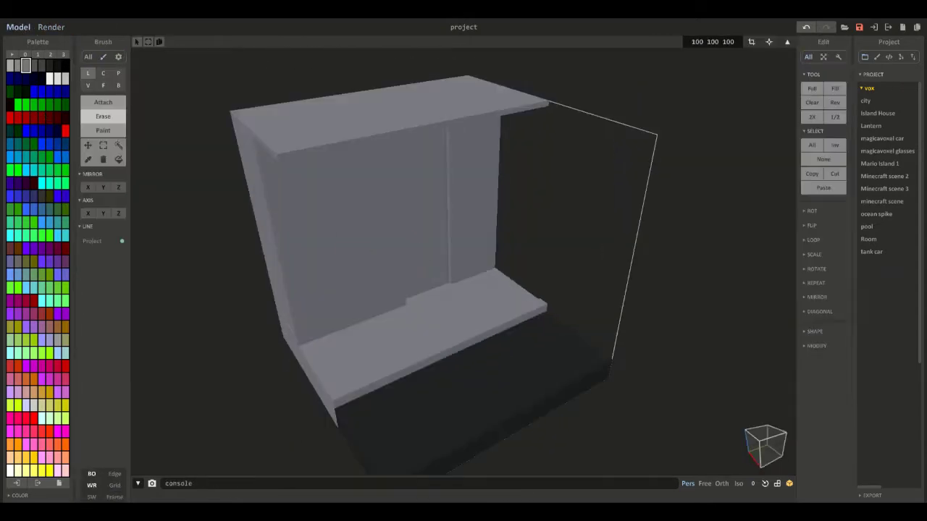
# Switch to the world editor, add a new empty object and move it in front of the building.
pyautogui.click(786, 42)
pyautogui.click(660, 42)
pyautogui.scroll(-3, 329, 316)
pyautogui.click(330, 320)
pyautogui.moveTo(507, 320); pyautogui.dragTo(407, 233)
pyautogui.click(490, 364)
pyautogui.moveTo(519, 373); pyautogui.dragTo(464, 315)
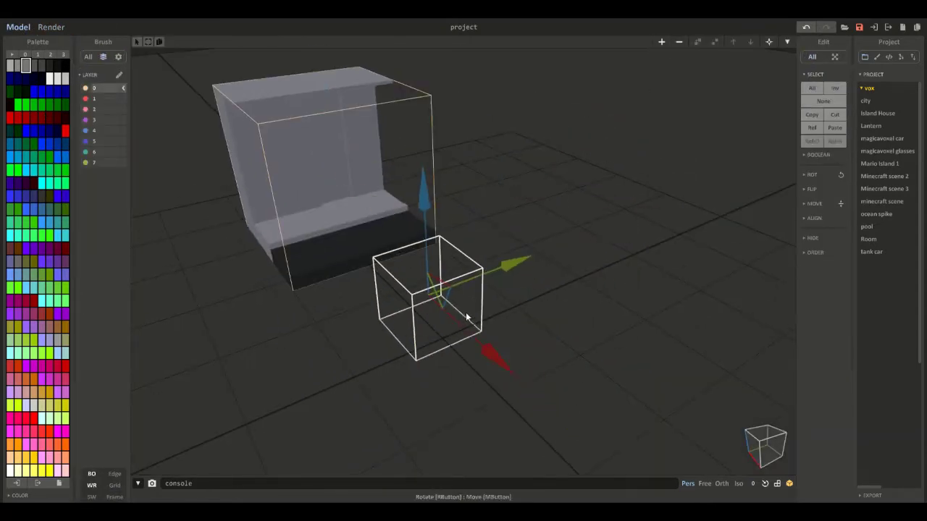
# Open the new object for editing and build a thin rectangular slab on its floor, painted dark gray.
pyautogui.doubleClick(411, 303)
pyautogui.scroll(3, 411, 303)
pyautogui.moveTo(428, 313); pyautogui.dragTo(166, 58, button='right')
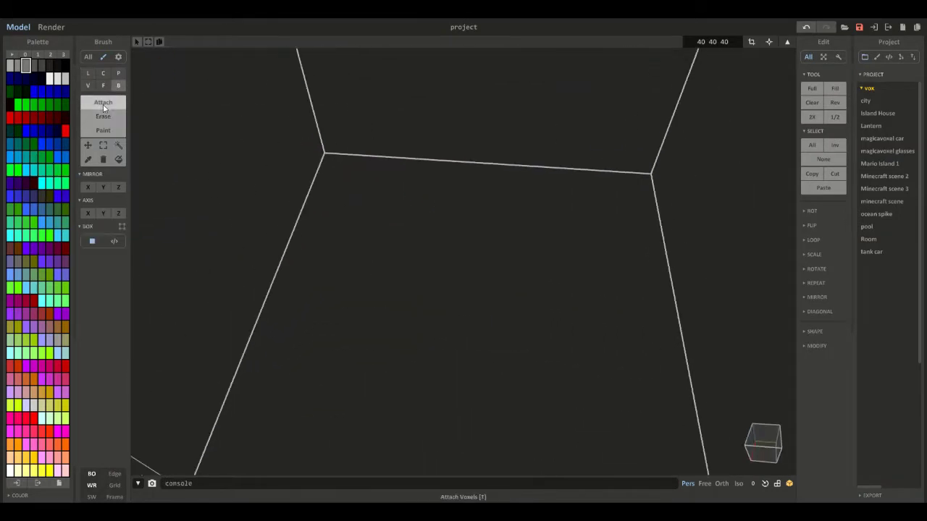
pyautogui.moveTo(396, 257); pyautogui.dragTo(585, 375)
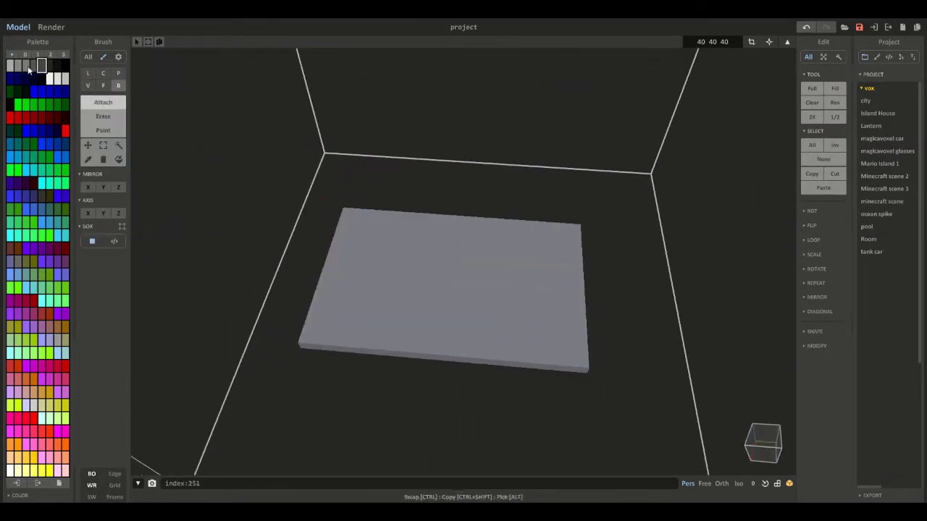
pyautogui.press('f')
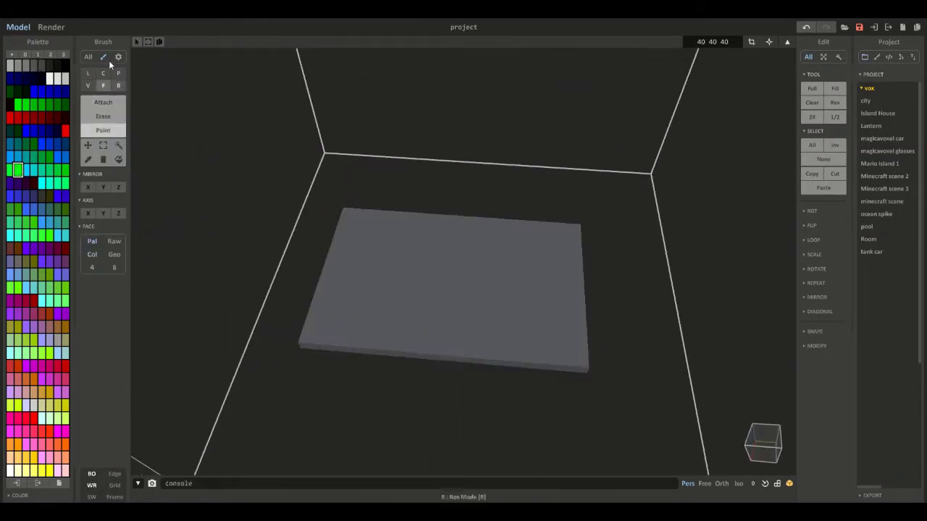
# Recolor the selected bright green swatch to yellow, RGB 255, 233, 0, and paint zigzag markings along the slab's edges.
pyautogui.click(89, 73)
pyautogui.scroll(3, 297, 401)
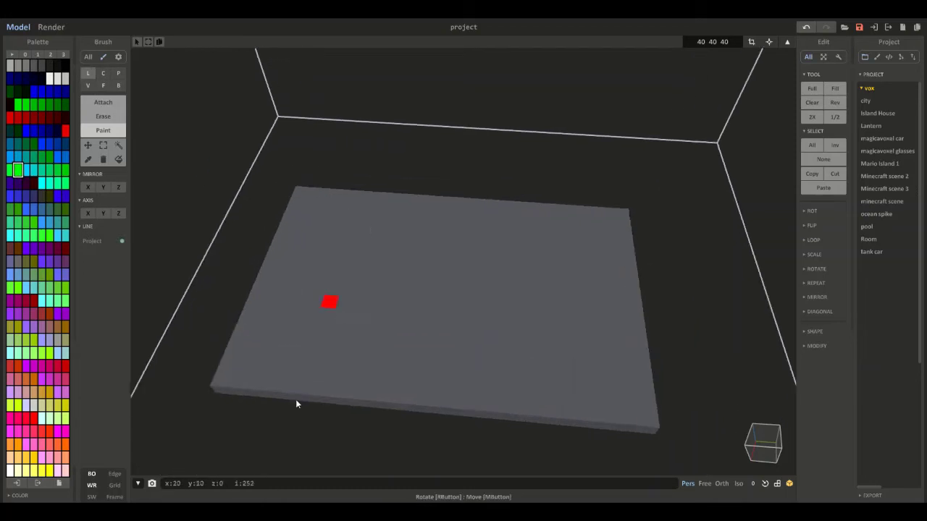
pyautogui.click(37, 495)
pyautogui.moveTo(32, 461); pyautogui.dragTo(24, 462)
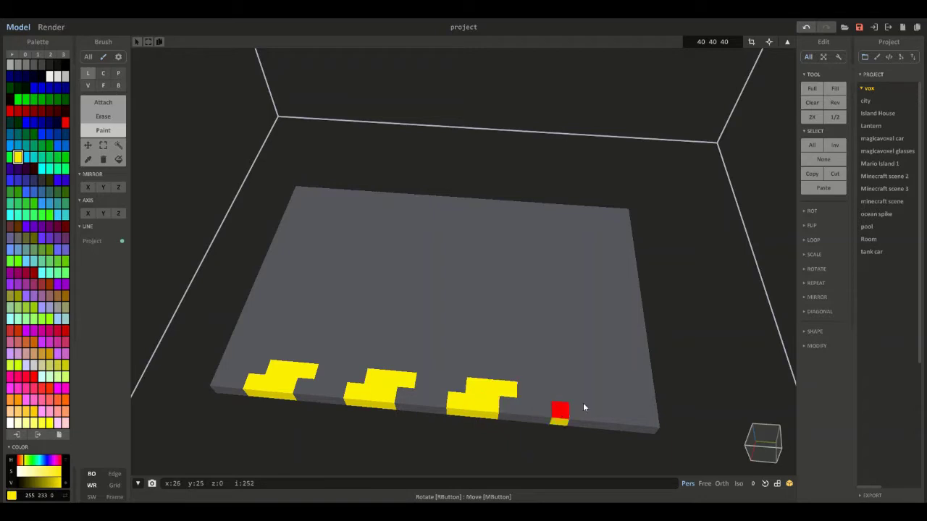
pyautogui.moveTo(614, 400); pyautogui.dragTo(377, 270, button='right')
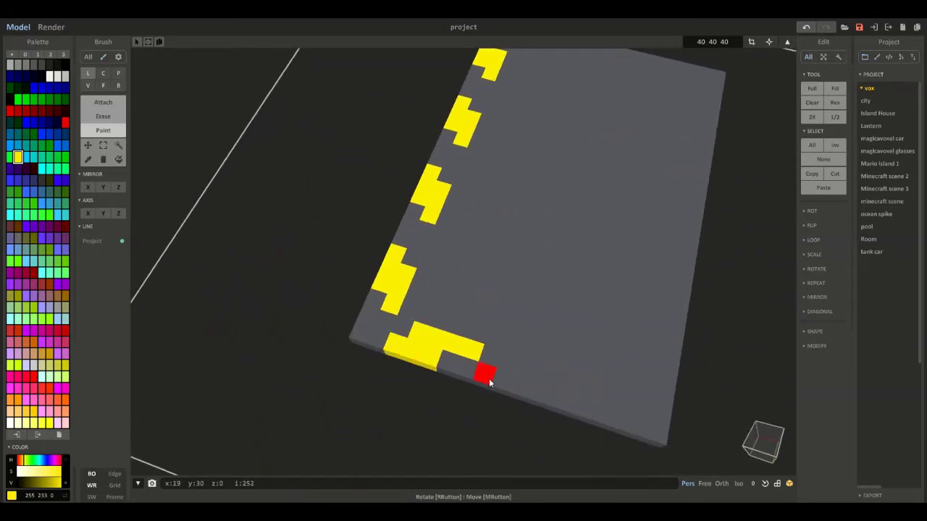
# Sample the slab's gray, RGB 85, 85, 85, and paint over all the yellow markings.
pyautogui.click(88, 159)
pyautogui.click(590, 282)
pyautogui.click(103, 86)
pyautogui.click(104, 129)
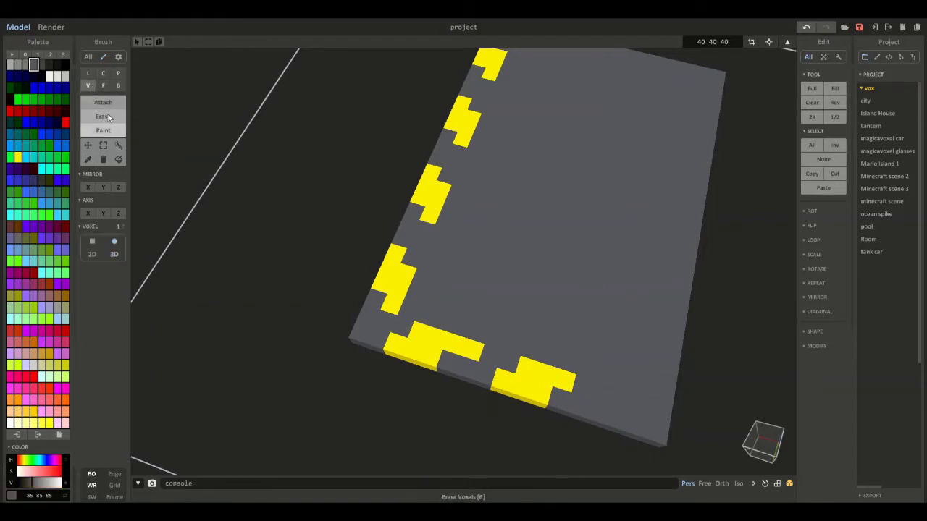
pyautogui.click(421, 334)
pyautogui.click(393, 282)
pyautogui.click(431, 214)
pyautogui.click(463, 121)
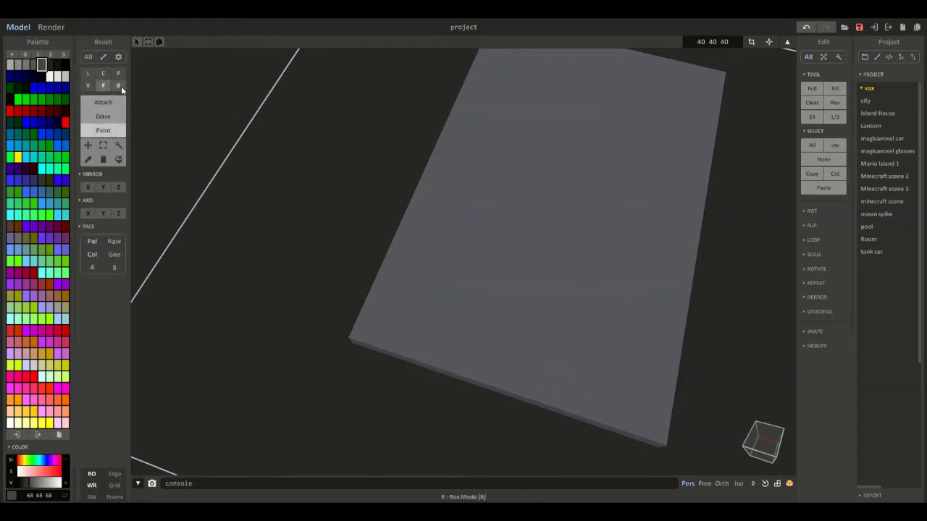
# Attach a slightly smaller rectangular layer in darker gray, RGB 68, 68, 68, on top of the slab.
pyautogui.click(119, 86)
pyautogui.click(103, 103)
pyautogui.moveTo(318, 275); pyautogui.dragTo(404, 178, button='right')
pyautogui.scroll(-2, 405, 180)
pyautogui.moveTo(436, 270); pyautogui.dragTo(773, 394)
pyautogui.moveTo(773, 395)
pyautogui.mouseDown(button='right')
pyautogui.moveTo(532, 316)
pyautogui.moveTo(697, 414)
pyautogui.moveTo(508, 314)
pyautogui.moveTo(449, 304)
pyautogui.mouseUp(button='right')
# Attach a white bar, RGB 238, 238, 238, on the dark layer near one end of the slab.
pyautogui.click(50, 75)
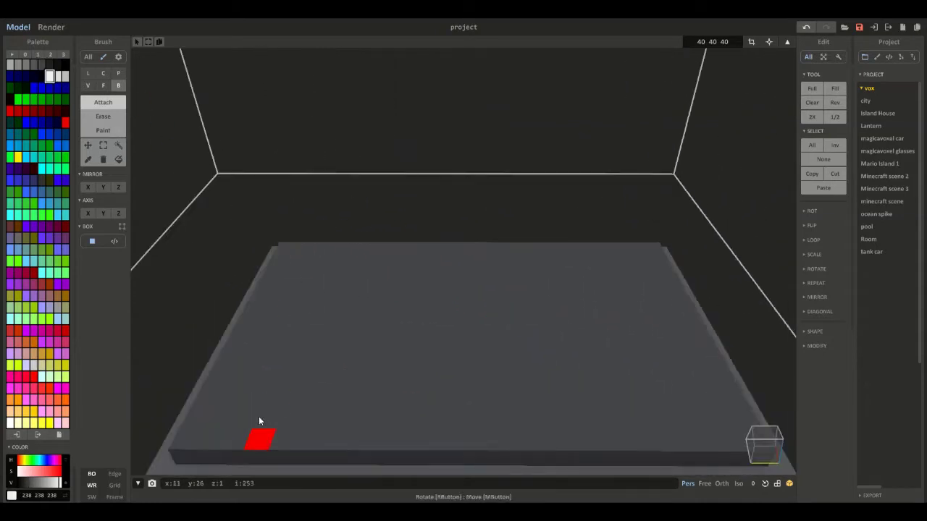
pyautogui.moveTo(259, 420); pyautogui.dragTo(240, 418, button='right')
pyautogui.moveTo(281, 398); pyautogui.dragTo(327, 270)
pyautogui.moveTo(327, 269)
pyautogui.mouseDown(button='right')
pyautogui.moveTo(435, 298)
pyautogui.moveTo(316, 226)
pyautogui.mouseUp(button='right')
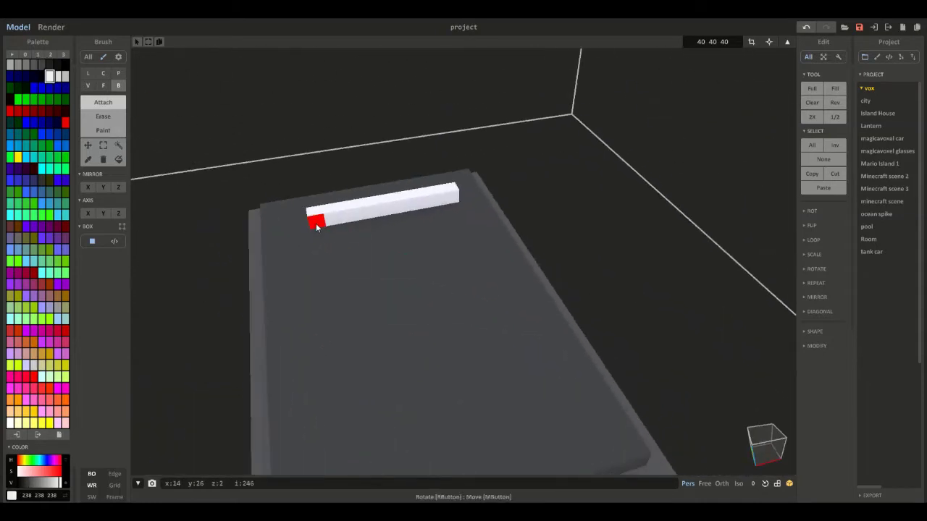
# Thicken the white bar on the dark layer by raising its face.
pyautogui.moveTo(438, 202)
pyautogui.mouseDown()
pyautogui.moveTo(317, 220)
pyautogui.moveTo(445, 212)
pyautogui.mouseUp()
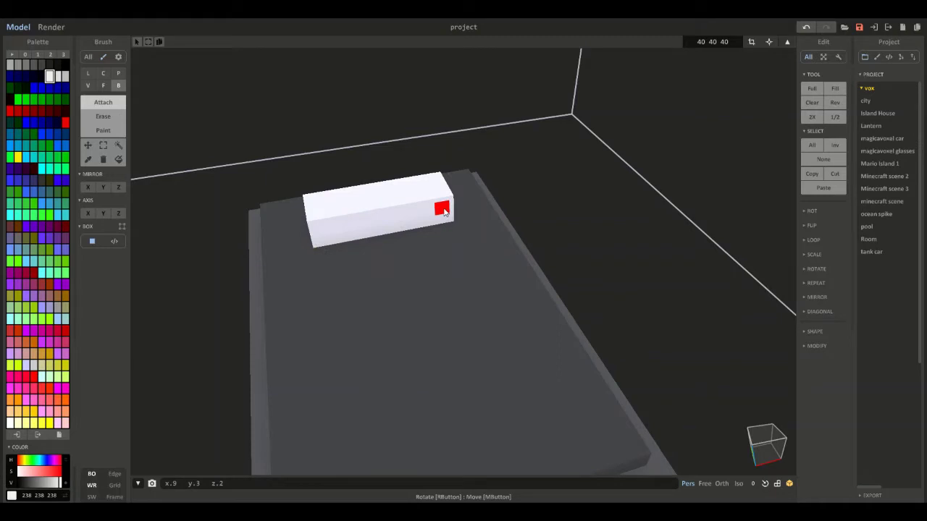
pyautogui.hotkey('ctrl', 'z')
pyautogui.press('f')
pyautogui.click(325, 211)
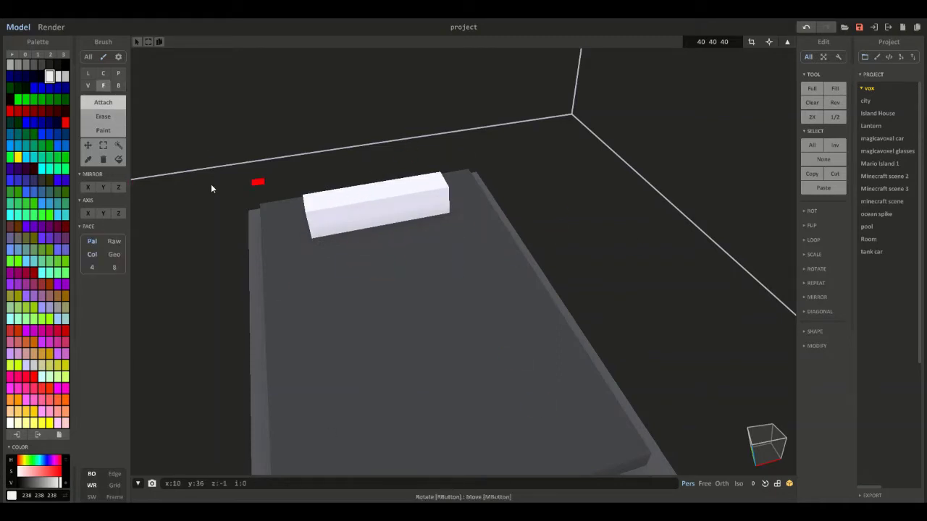
# Attach four more parallel white bars, evenly spaced along the rest of the dark layer.
pyautogui.moveTo(253, 311)
pyautogui.mouseDown(button='right')
pyautogui.moveTo(407, 396)
pyautogui.moveTo(387, 376)
pyautogui.mouseUp(button='right')
pyautogui.moveTo(423, 414); pyautogui.dragTo(407, 278)
pyautogui.moveTo(512, 391); pyautogui.dragTo(469, 260)
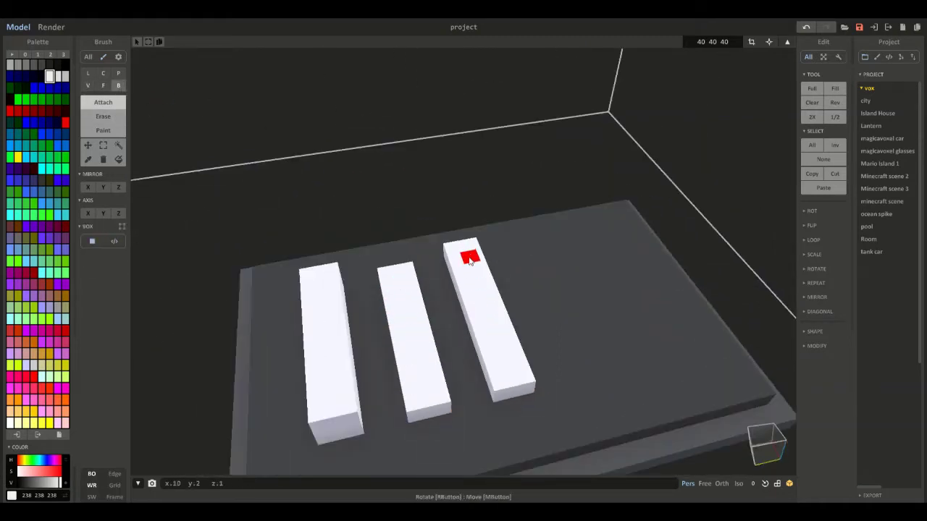
pyautogui.moveTo(572, 337)
pyautogui.mouseDown(button='right')
pyautogui.moveTo(469, 347)
pyautogui.moveTo(401, 296)
pyautogui.mouseUp(button='right')
pyautogui.moveTo(401, 296); pyautogui.dragTo(326, 196)
pyautogui.moveTo(341, 348); pyautogui.dragTo(259, 225)
# Raise the top faces of the four new white bars to match the height of the first bar.
pyautogui.click(103, 85)
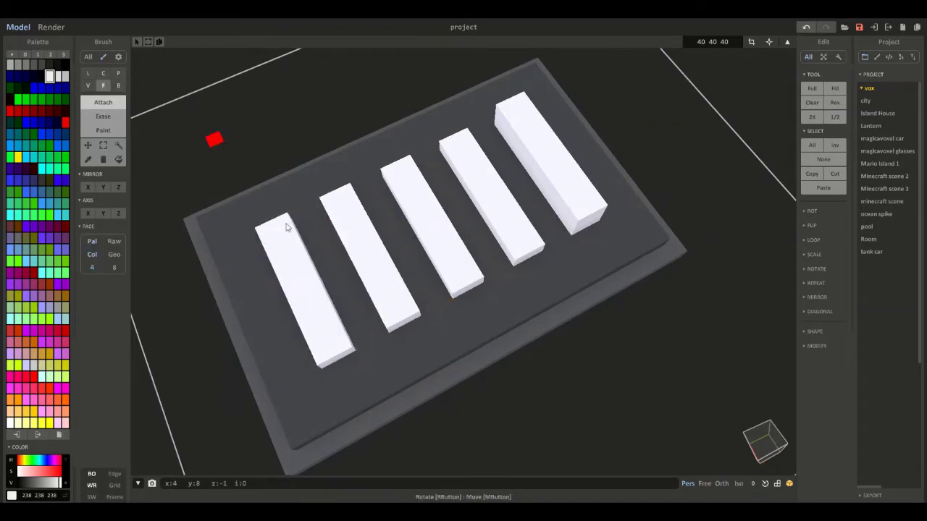
pyautogui.click(285, 225)
pyautogui.click(340, 199)
pyautogui.click(402, 174)
pyautogui.click(460, 145)
# Enclose the white bars with light gray walls, RGB 221, 221, 221, on the dark layer and close the top into a solid block.
pyautogui.moveTo(304, 354); pyautogui.dragTo(262, 359, button='right')
pyautogui.moveTo(262, 359); pyautogui.dragTo(582, 292)
pyautogui.moveTo(655, 270)
pyautogui.mouseDown(button='right')
pyautogui.moveTo(552, 279)
pyautogui.moveTo(569, 404)
pyautogui.mouseUp(button='right')
pyautogui.moveTo(568, 404)
pyautogui.mouseDown()
pyautogui.moveTo(392, 486)
pyautogui.moveTo(408, 443)
pyautogui.moveTo(311, 207)
pyautogui.mouseUp()
pyautogui.scroll(-2, 395, 478)
pyautogui.moveTo(344, 311)
pyautogui.mouseDown(button='right')
pyautogui.moveTo(523, 283)
pyautogui.moveTo(623, 253)
pyautogui.mouseUp(button='right')
pyautogui.moveTo(336, 302)
pyautogui.mouseDown()
pyautogui.moveTo(378, 353)
pyautogui.moveTo(141, 129)
pyautogui.moveTo(172, 130)
pyautogui.mouseUp()
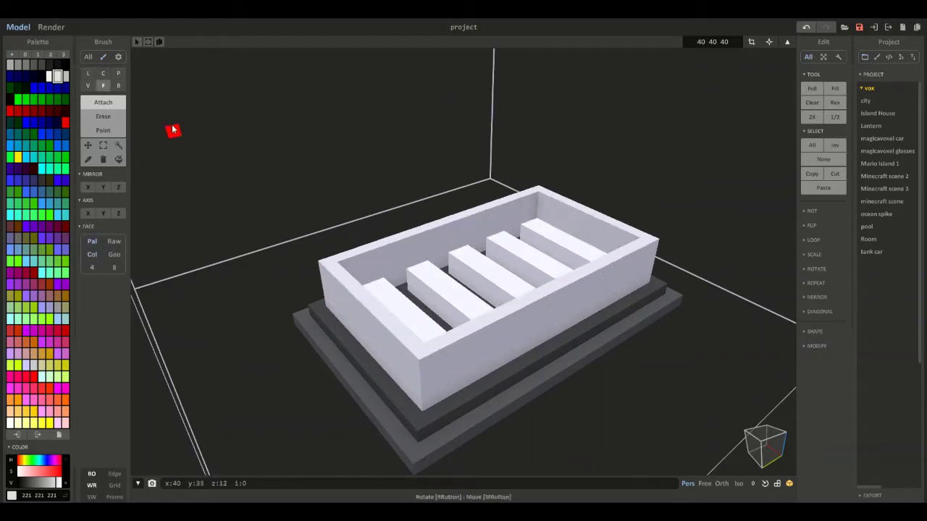
pyautogui.click(103, 85)
pyautogui.moveTo(411, 256); pyautogui.dragTo(480, 318)
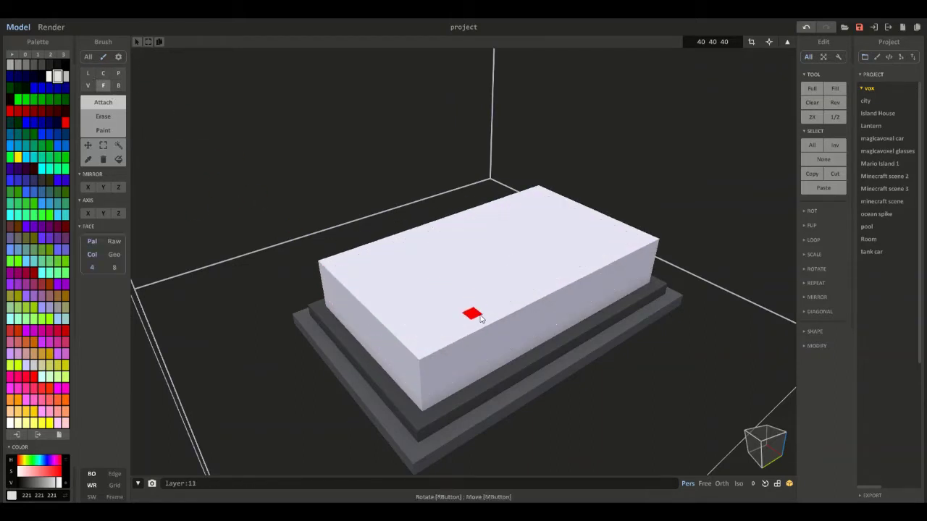
# Make the white bars' color Emission at 100 with maximum power, and the light gray casing's color Glass at 87.
pyautogui.click(52, 27)
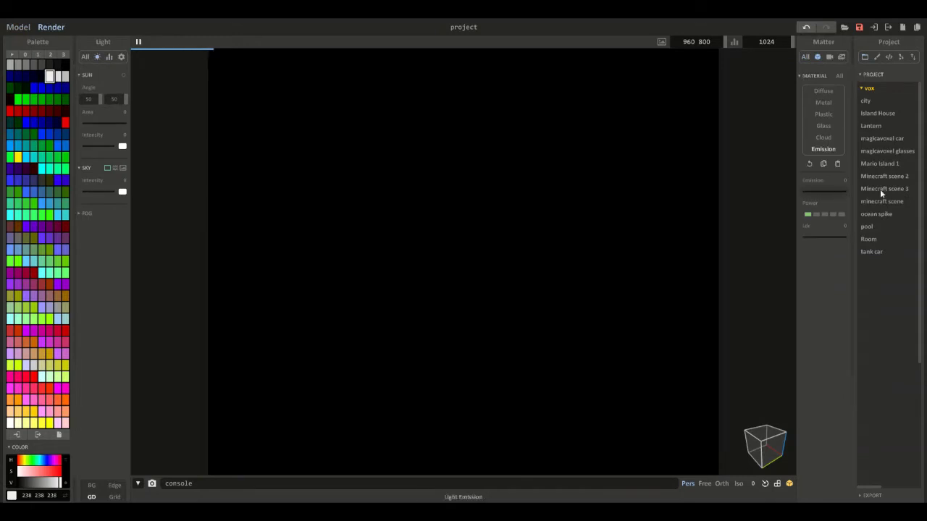
pyautogui.click(839, 215)
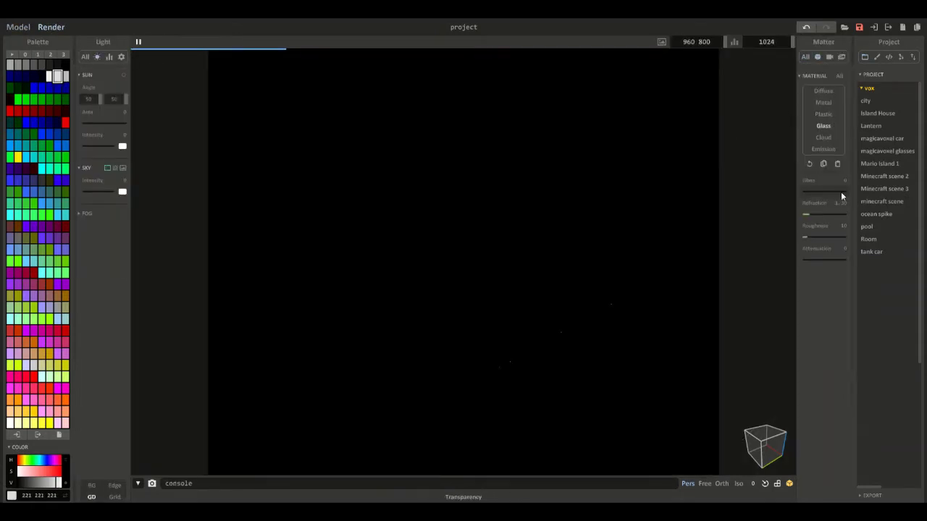
pyautogui.click(841, 192)
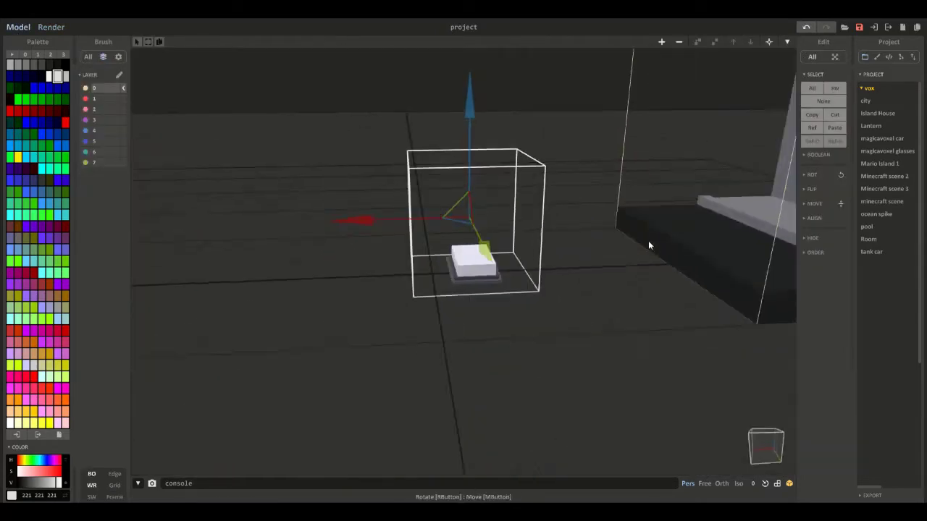
# Turn the lamp object upside down by rotating it twice about Y, and move it along the X axis toward the building.
pyautogui.moveTo(648, 242); pyautogui.dragTo(624, 248, button='right')
pyautogui.click(823, 188)
pyautogui.click(823, 188)
pyautogui.moveTo(563, 249); pyautogui.dragTo(525, 285, button='right')
pyautogui.scroll(-5, 525, 286)
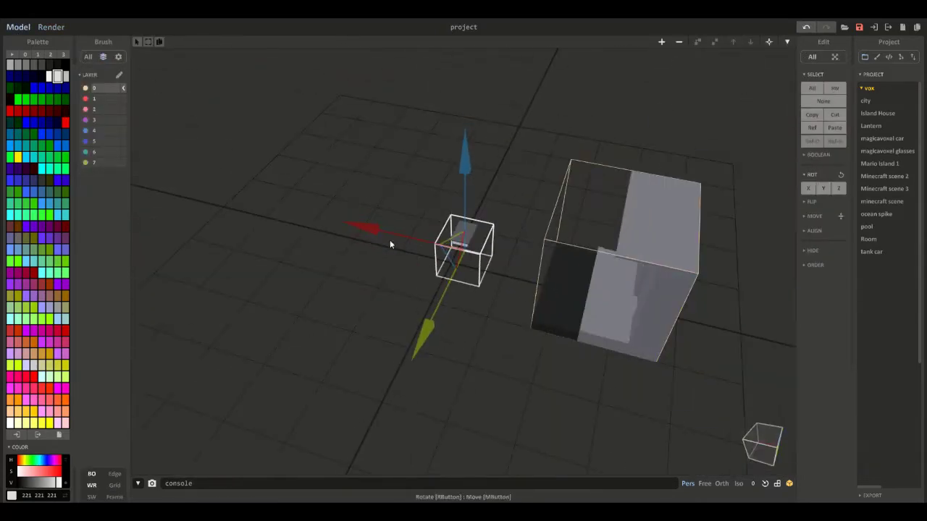
pyautogui.moveTo(383, 236); pyautogui.dragTo(517, 278)
pyautogui.moveTo(517, 279); pyautogui.dragTo(685, 291, button='right')
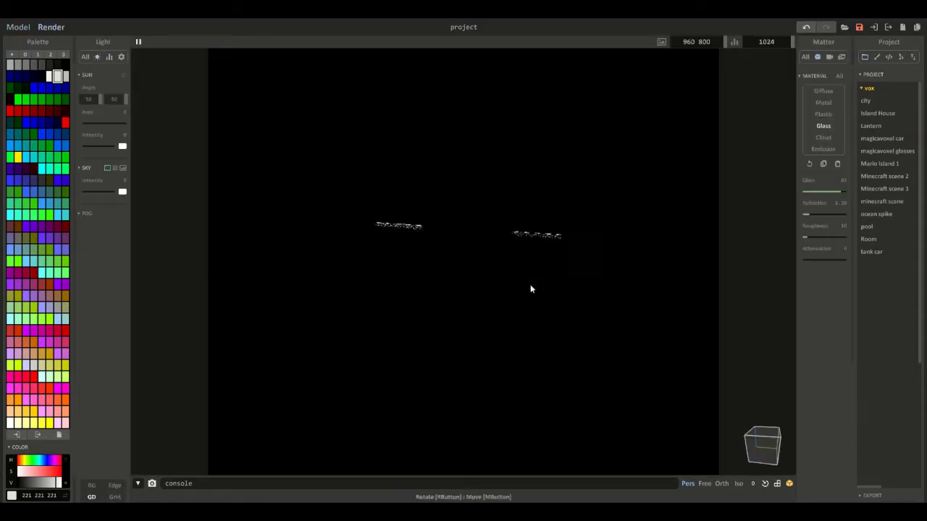
# Check the rendered lamps and set the light gray casing's Glass material to 90 with refraction 1.00.
pyautogui.moveTo(530, 288); pyautogui.dragTo(538, 254, button='right')
pyautogui.scroll(3, 538, 253)
pyautogui.click(49, 76)
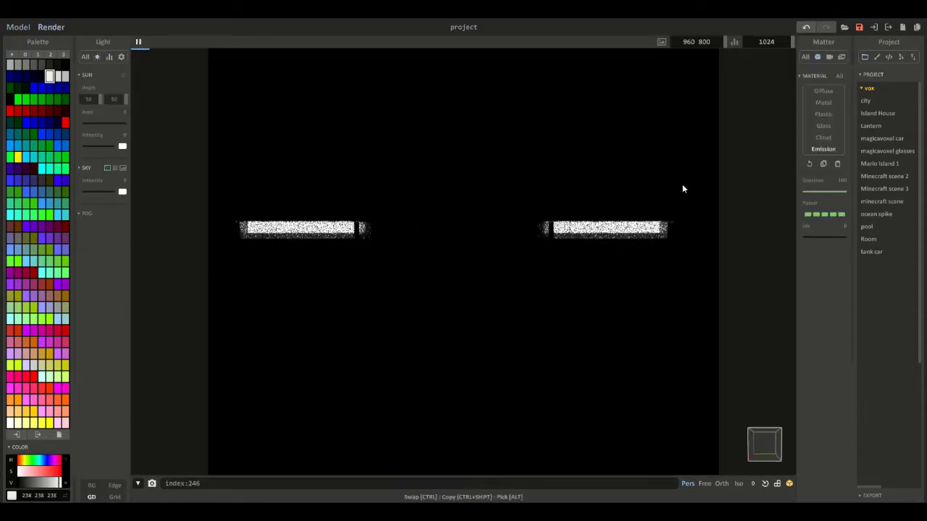
pyautogui.moveTo(683, 187); pyautogui.dragTo(405, 275, button='right')
pyautogui.click(58, 76)
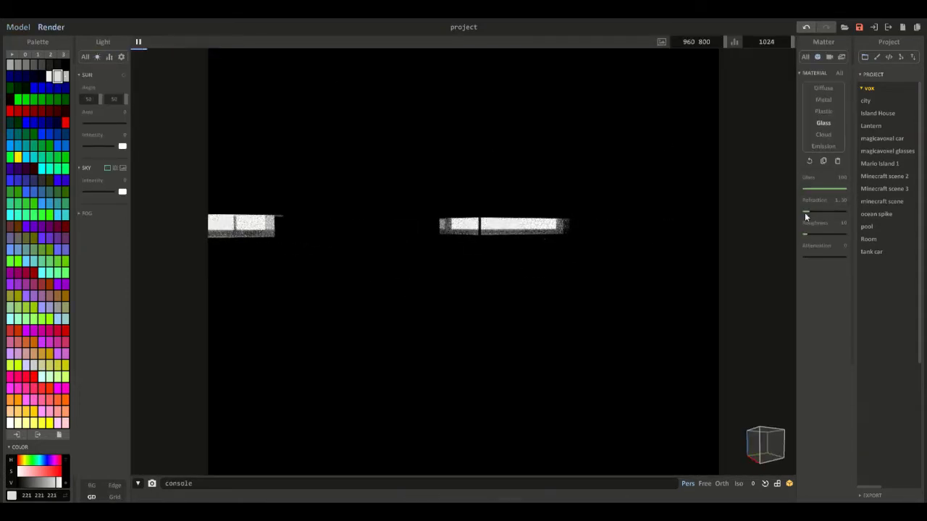
pyautogui.moveTo(844, 188); pyautogui.dragTo(841, 188)
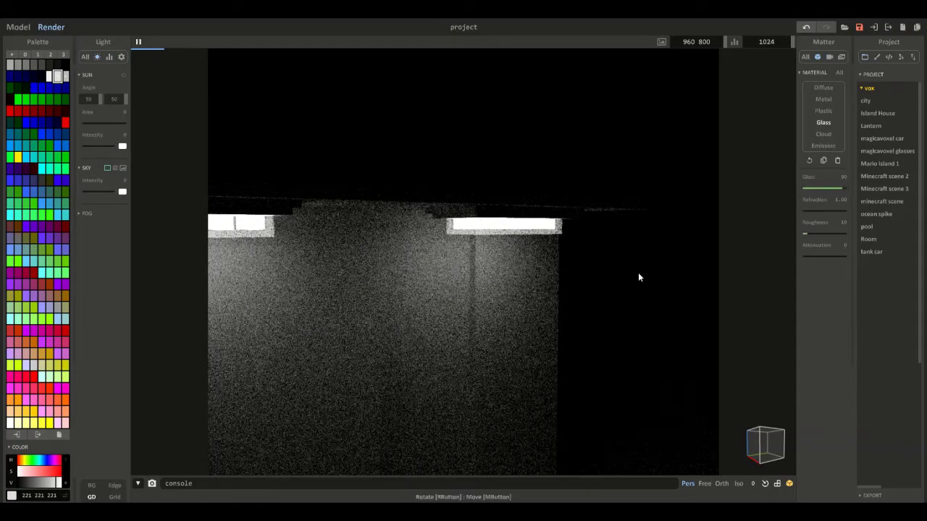
# Change the sky light's color from cyan to blue while testing its intensity, and return the intensity to 0.
pyautogui.moveTo(449, 304); pyautogui.dragTo(449, 204, button='right')
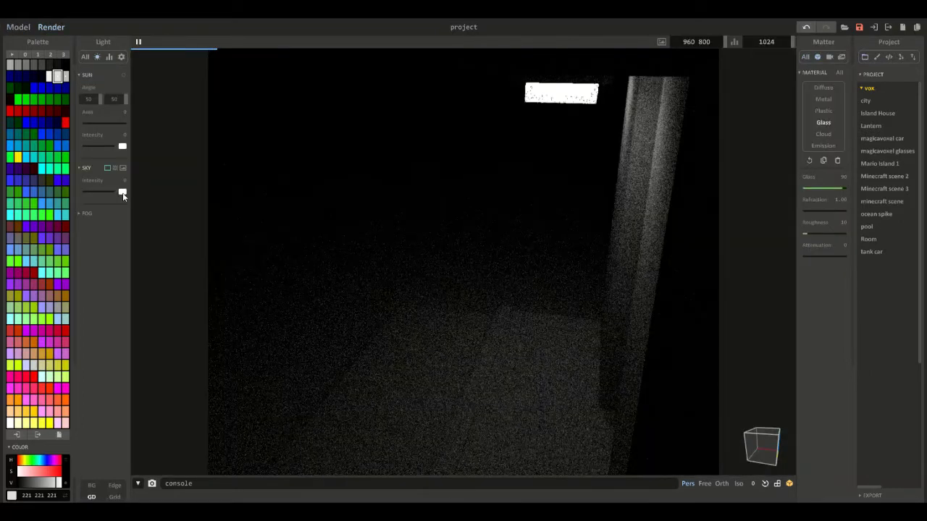
pyautogui.click(123, 192)
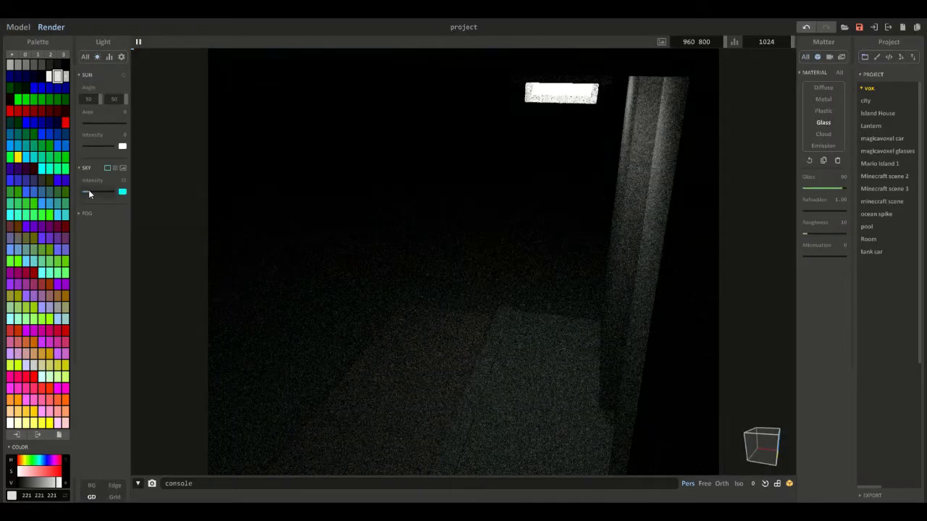
pyautogui.click(89, 193)
pyautogui.click(122, 192)
pyautogui.click(176, 197)
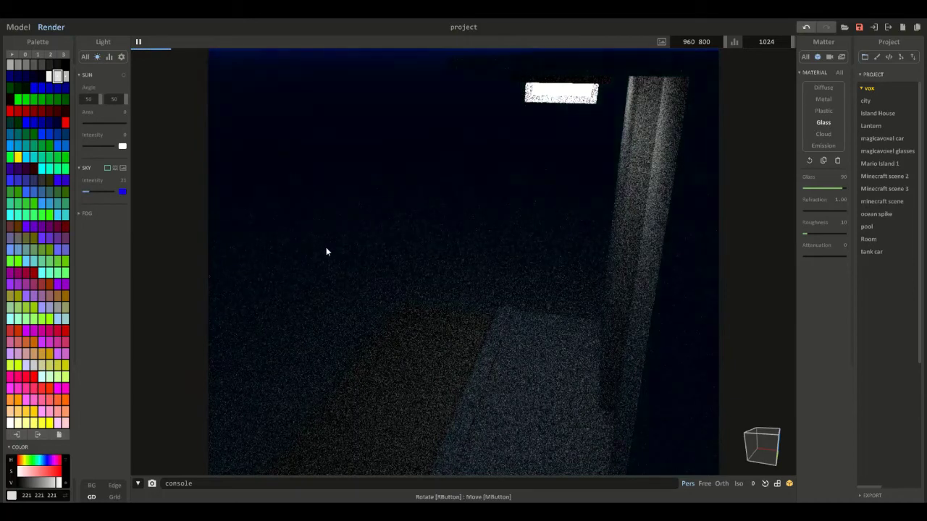
pyautogui.click(49, 191)
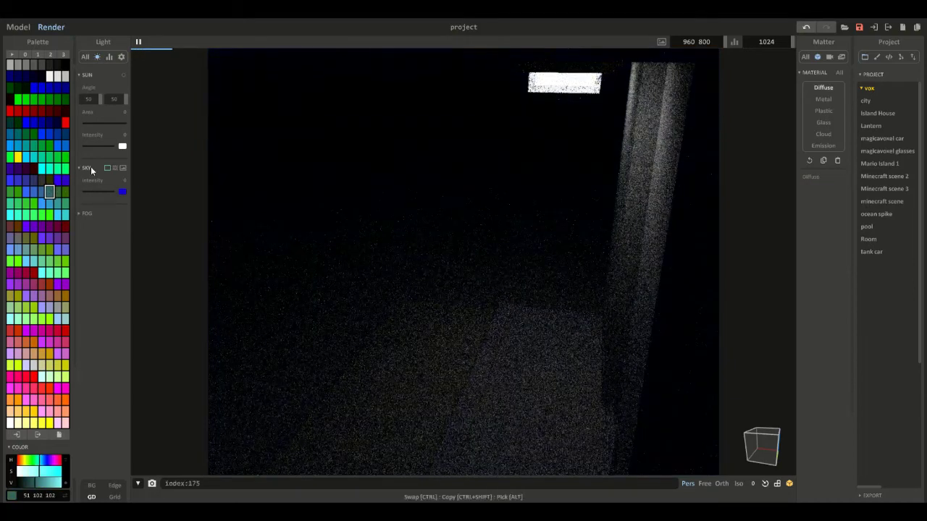
# Set the sun light's color to the same blue as the sky and its intensity to 7.
pyautogui.click(122, 192)
pyautogui.click(122, 146)
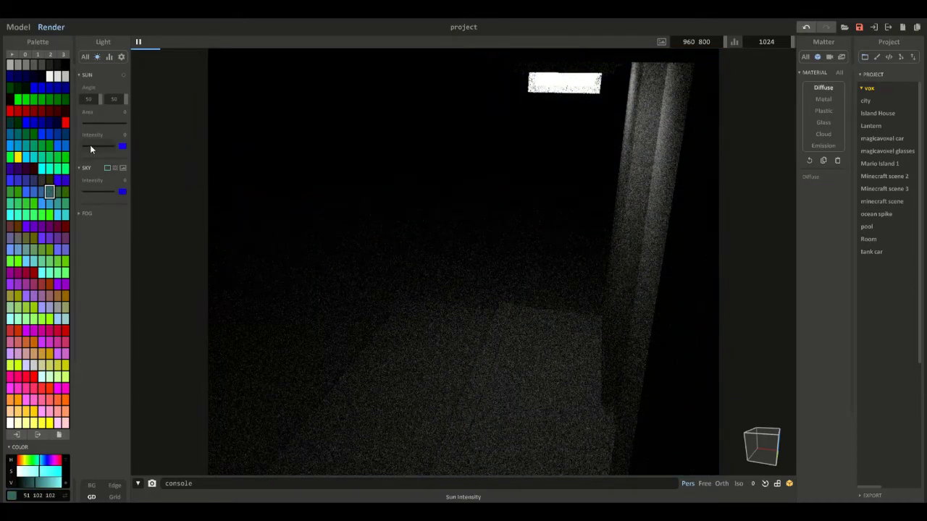
pyautogui.moveTo(89, 145); pyautogui.dragTo(84, 147)
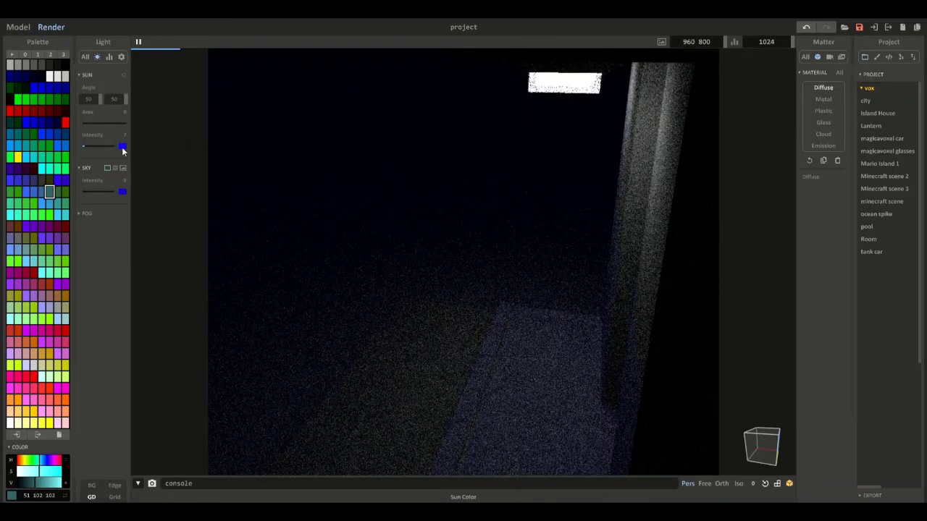
# Attach a flat black box, RGB 17, 17, 17, on the sidewalk's wall corner, paint a white rectangle on top, and preview the render.
pyautogui.click(18, 26)
pyautogui.scroll(6, 390, 275)
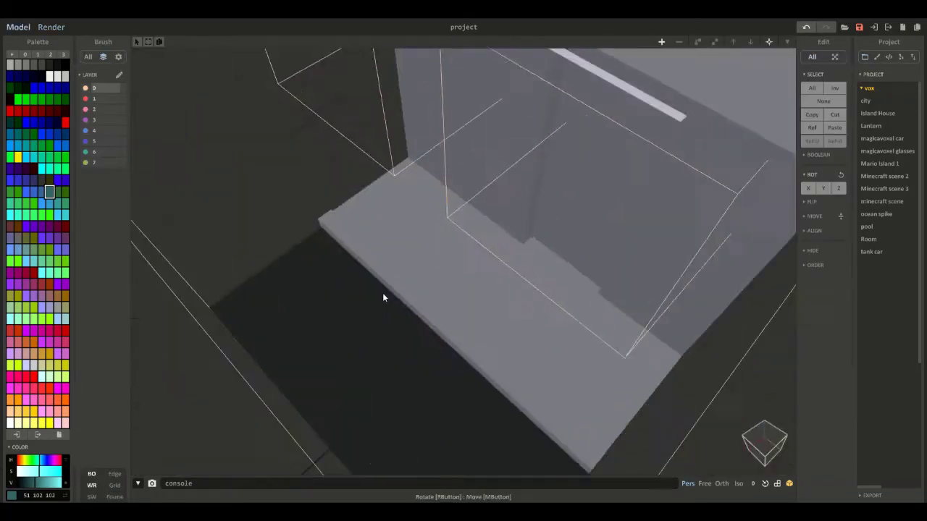
pyautogui.scroll(5, 355, 257)
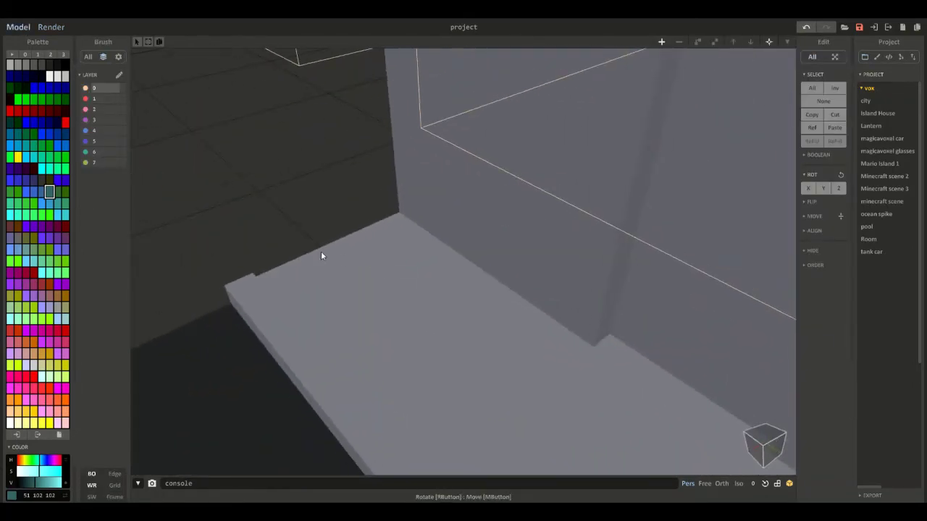
pyautogui.click(60, 66)
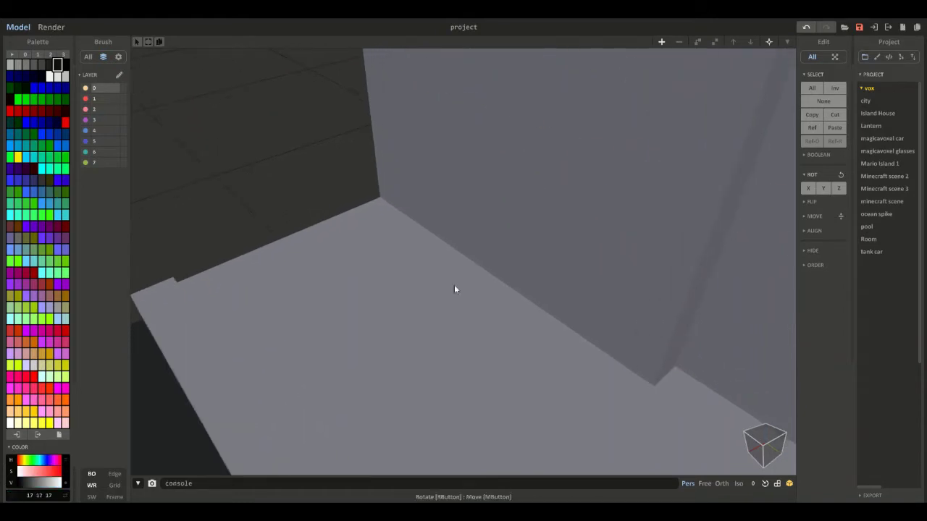
pyautogui.doubleClick(454, 289)
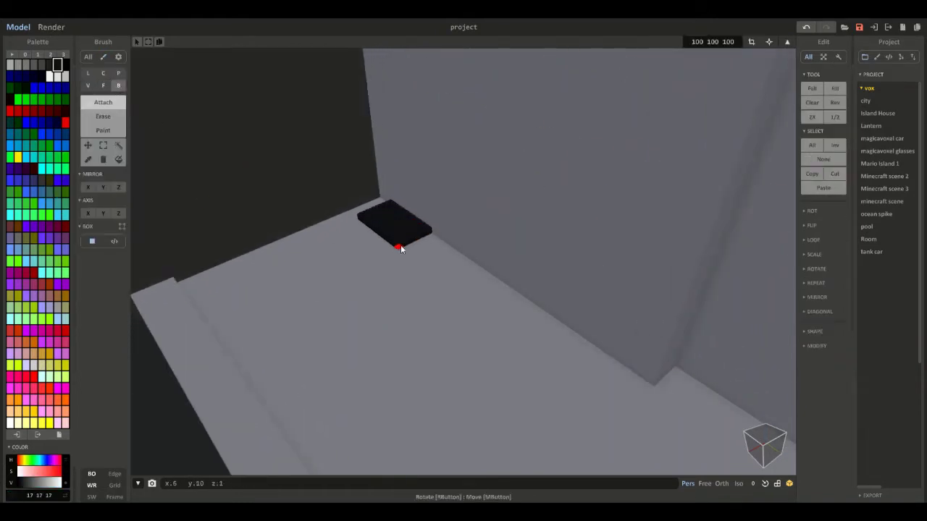
pyautogui.click(107, 129)
pyautogui.click(50, 26)
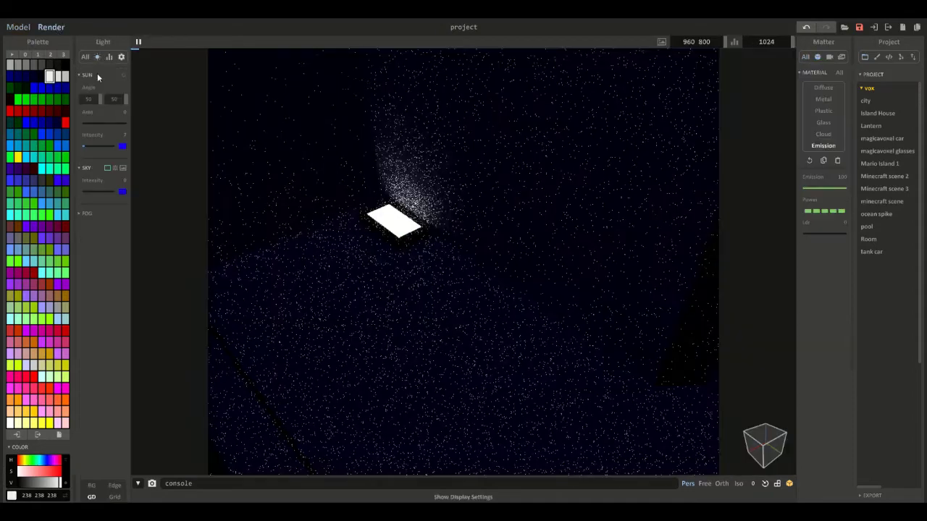
# Paint the road's surface near-black, RGB 17, 17, 17, and preview the scene's render from different angles.
pyautogui.click(18, 26)
pyautogui.moveTo(436, 268); pyautogui.dragTo(463, 274, button='right')
pyautogui.moveTo(345, 272); pyautogui.dragTo(232, 274, button='right')
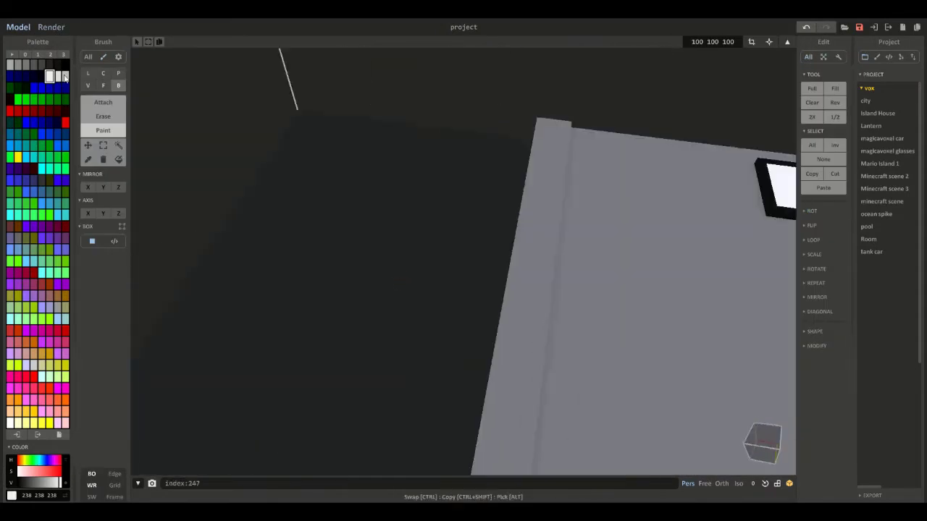
pyautogui.click(57, 65)
pyautogui.click(102, 86)
pyautogui.click(323, 238)
pyautogui.click(51, 28)
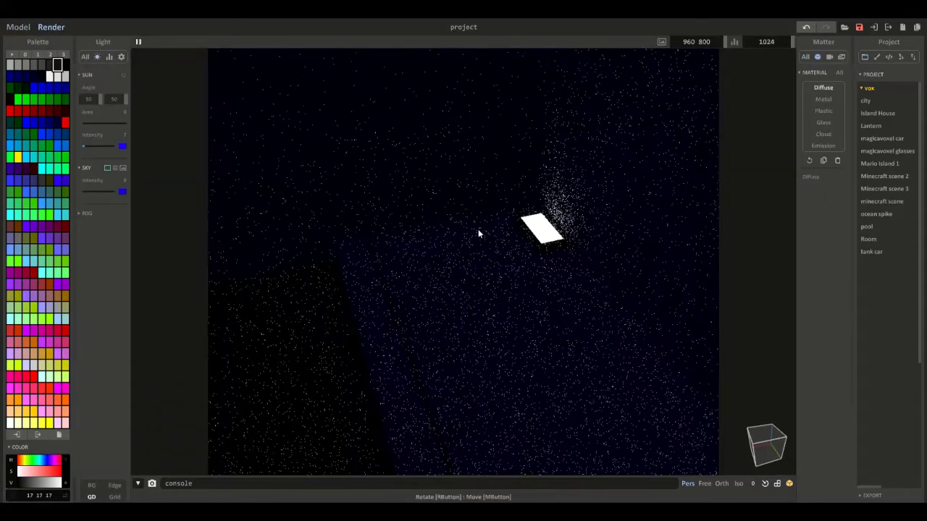
pyautogui.click(20, 26)
pyautogui.moveTo(410, 265)
pyautogui.mouseDown(button='right')
pyautogui.moveTo(420, 270)
pyautogui.moveTo(403, 257)
pyautogui.moveTo(396, 272)
pyautogui.moveTo(538, 234)
pyautogui.moveTo(543, 249)
pyautogui.moveTo(578, 227)
pyautogui.moveTo(538, 215)
pyautogui.mouseUp(button='right')
pyautogui.click(51, 28)
pyautogui.click(18, 27)
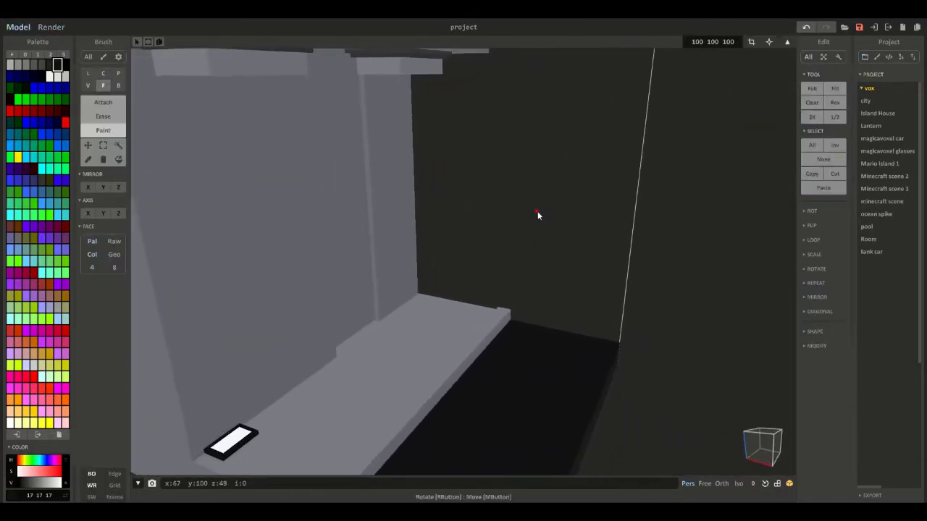
# Resize the building model to 100 100 120 and extend the roof upward in gray, RGB 119, 119, 119.
pyautogui.scroll(-5, 565, 220)
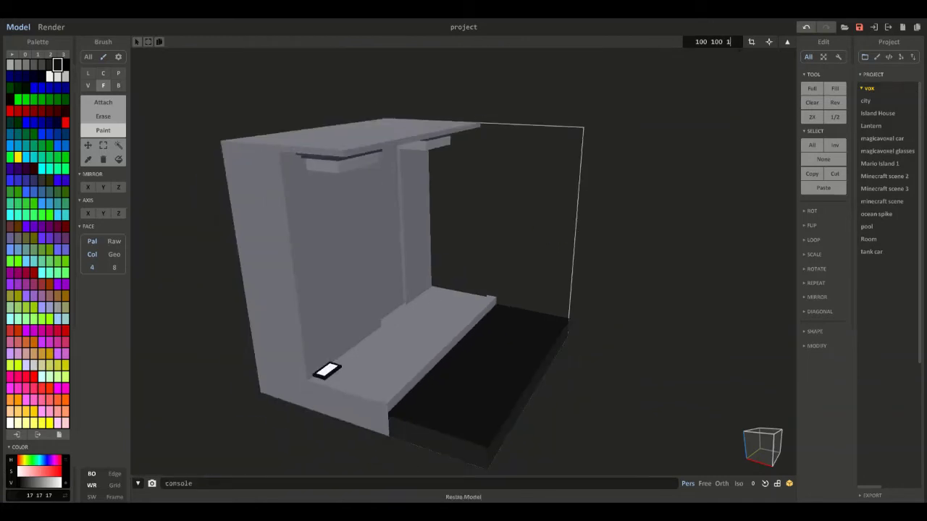
pyautogui.scroll(5, 489, 284)
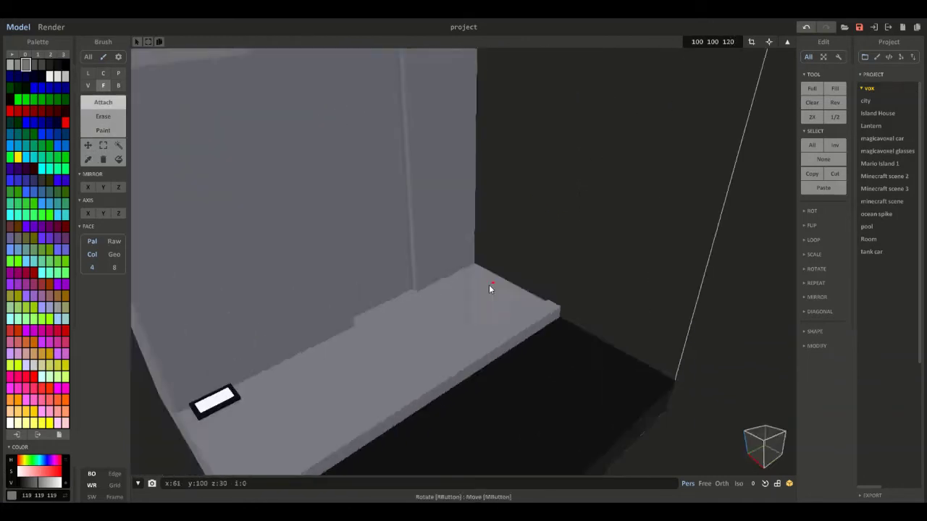
pyautogui.moveTo(488, 284); pyautogui.dragTo(551, 282, button='right')
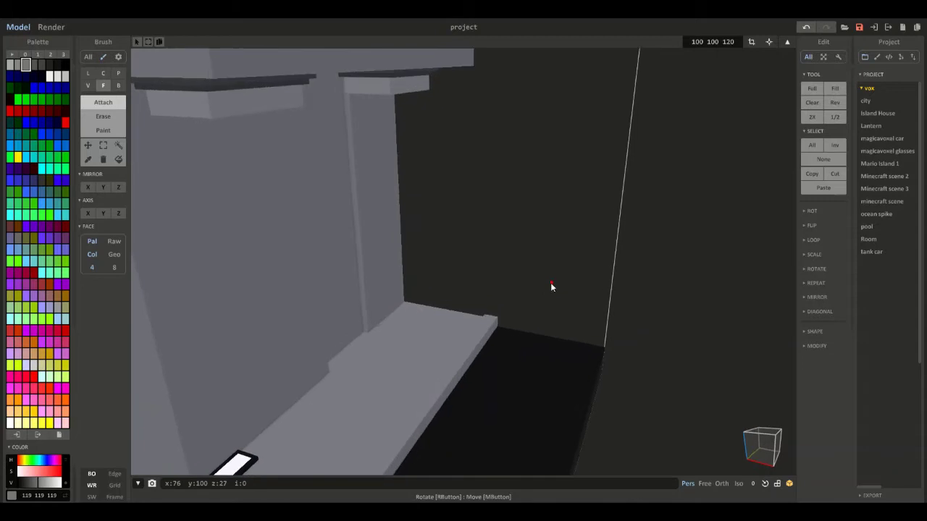
# Add a new 40 × 40 × 40 object near the street scene and open it for voxel editing.
pyautogui.click(781, 42)
pyautogui.click(661, 42)
pyautogui.scroll(-5, 541, 250)
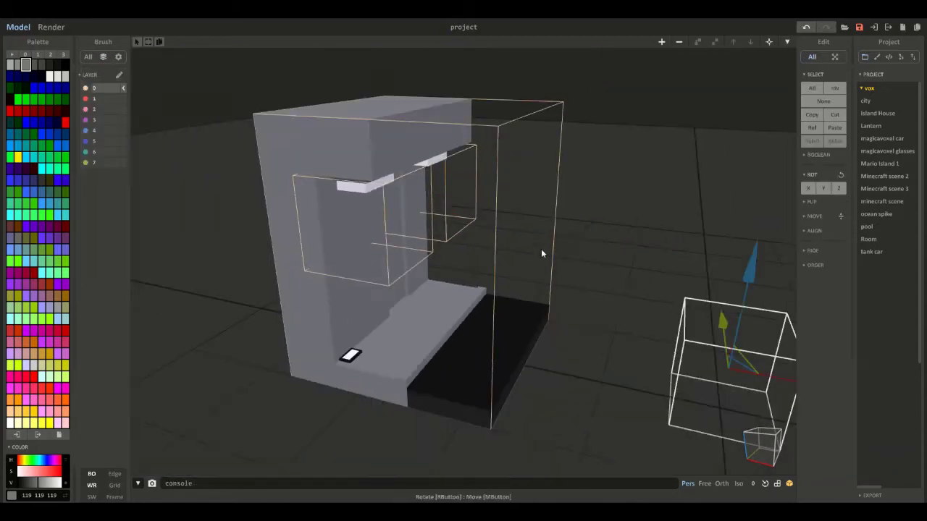
pyautogui.moveTo(541, 250); pyautogui.dragTo(537, 237, button='middle')
pyautogui.scroll(5, 537, 237)
pyautogui.doubleClick(618, 365)
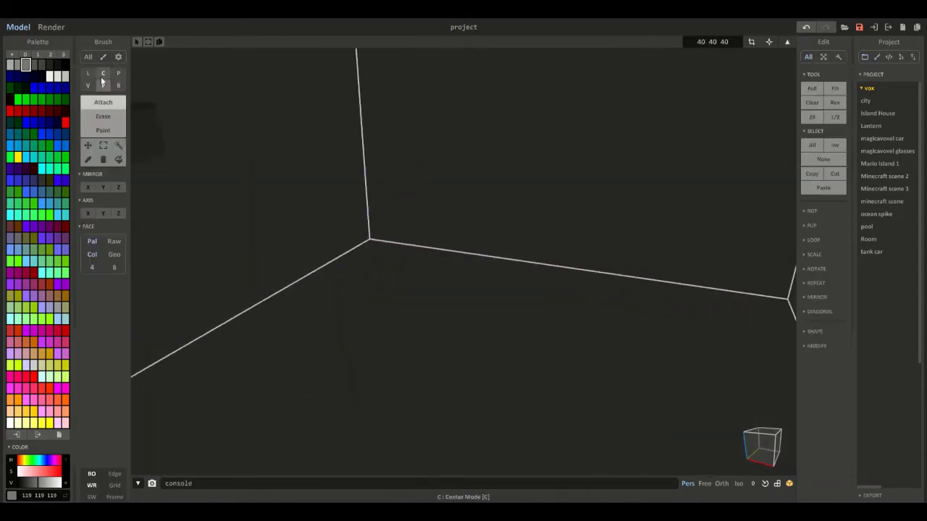
# Try a dark gray disc, RGB 68, 68, 68, drawn from its center with radius 12 inside the new object.
pyautogui.moveTo(416, 198); pyautogui.dragTo(351, 186, button='right')
pyautogui.scroll(-5, 348, 183)
pyautogui.moveTo(339, 194); pyautogui.dragTo(385, 196)
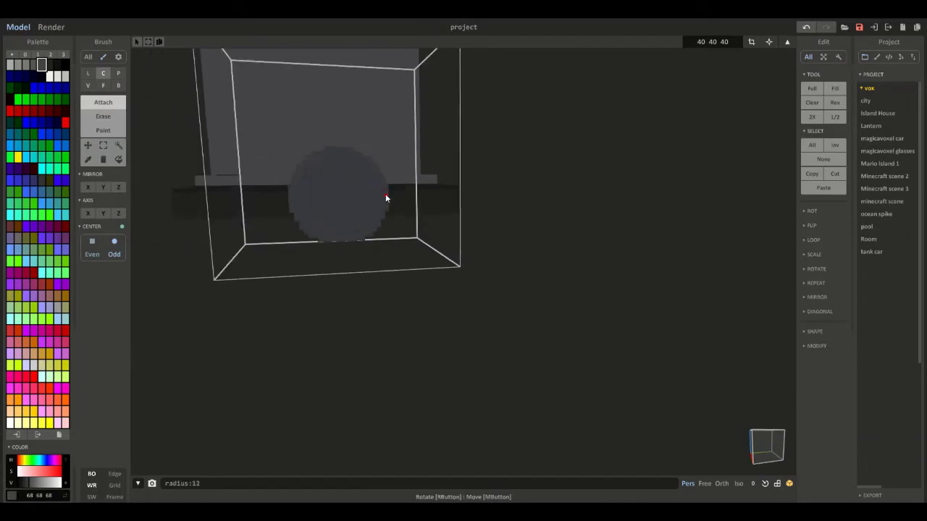
# Try adjusting the selected swatch's hue, brightness and saturation, and undo these edits together with the disc.
pyautogui.click(33, 461)
pyautogui.scroll(-5, 217, 406)
pyautogui.moveTo(37, 485); pyautogui.dragTo(61, 484)
pyautogui.click(59, 472)
pyautogui.hotkey('ctrl', 'z')
pyautogui.hotkey('ctrl', 'z')
pyautogui.hotkey('ctrl', 'z')
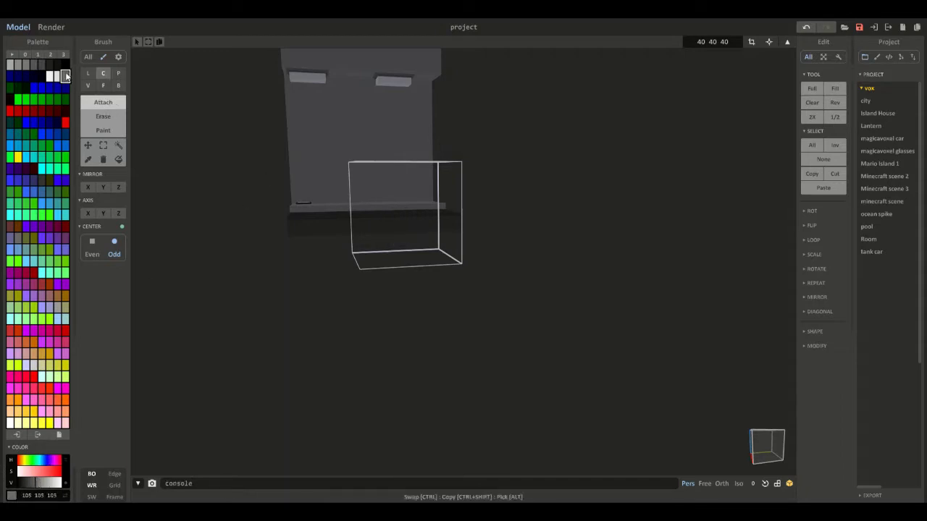
pyautogui.scroll(5, 424, 224)
pyautogui.moveTo(423, 224); pyautogui.dragTo(442, 237, button='right')
pyautogui.moveTo(258, 188)
pyautogui.mouseDown()
pyautogui.moveTo(345, 184)
pyautogui.moveTo(308, 186)
pyautogui.moveTo(293, 167)
pyautogui.moveTo(349, 174)
pyautogui.mouseUp()
pyautogui.hotkey('ctrl', 'z')
pyautogui.hotkey('ctrl', 'z')
# Extrude the gray disc, RGB 105, 105, 105, along its axis into a long horizontal cylinder.
pyautogui.scroll(-3, 304, 173)
pyautogui.moveTo(350, 174); pyautogui.dragTo(434, 194, button='right')
pyautogui.click(103, 85)
pyautogui.moveTo(355, 225); pyautogui.dragTo(470, 269)
pyautogui.scroll(5, 470, 269)
pyautogui.moveTo(470, 269); pyautogui.dragTo(413, 273, button='right')
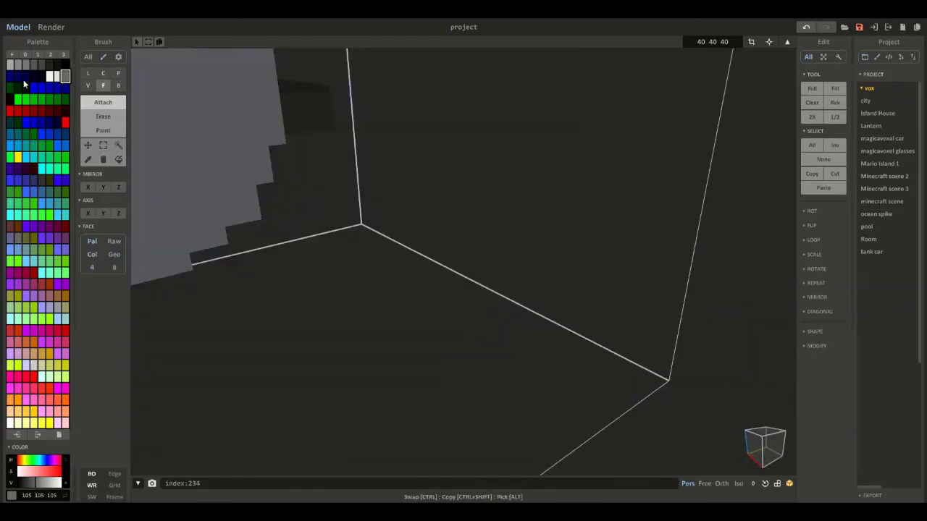
# Hollow out the cylinder by erasing a smaller concentric circle from its end face, 20 layers deep.
pyautogui.click(103, 73)
pyautogui.click(103, 116)
pyautogui.scroll(-4, 478, 138)
pyautogui.moveTo(477, 137)
pyautogui.mouseDown(button='right')
pyautogui.moveTo(439, 147)
pyautogui.moveTo(426, 219)
pyautogui.mouseUp(button='right')
pyautogui.moveTo(425, 220); pyautogui.dragTo(416, 208)
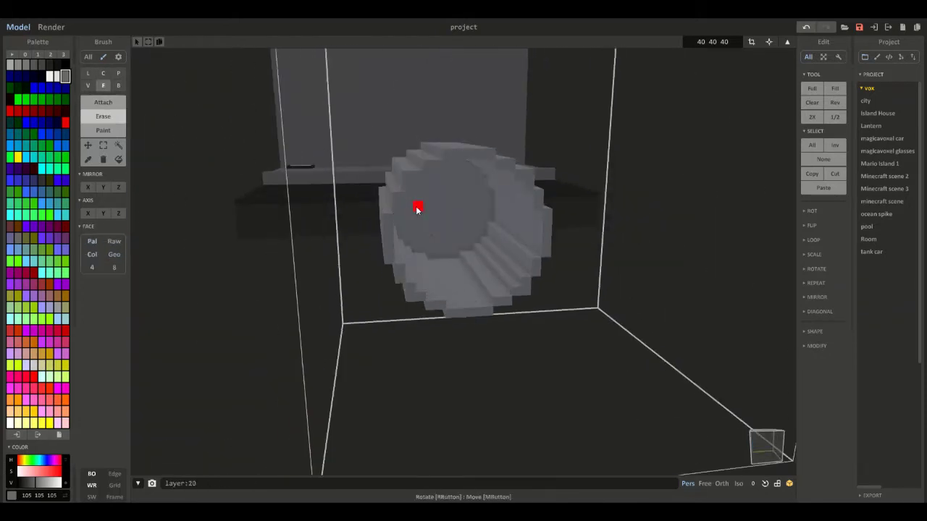
# Try placing clusters of white voxels, RGB 238, 238, 238, on the floor inside the hollow cylinder.
pyautogui.scroll(5, 417, 209)
pyautogui.moveTo(427, 218)
pyautogui.mouseDown(button='right')
pyautogui.moveTo(420, 250)
pyautogui.moveTo(252, 156)
pyautogui.mouseUp(button='right')
pyautogui.scroll(4, 420, 250)
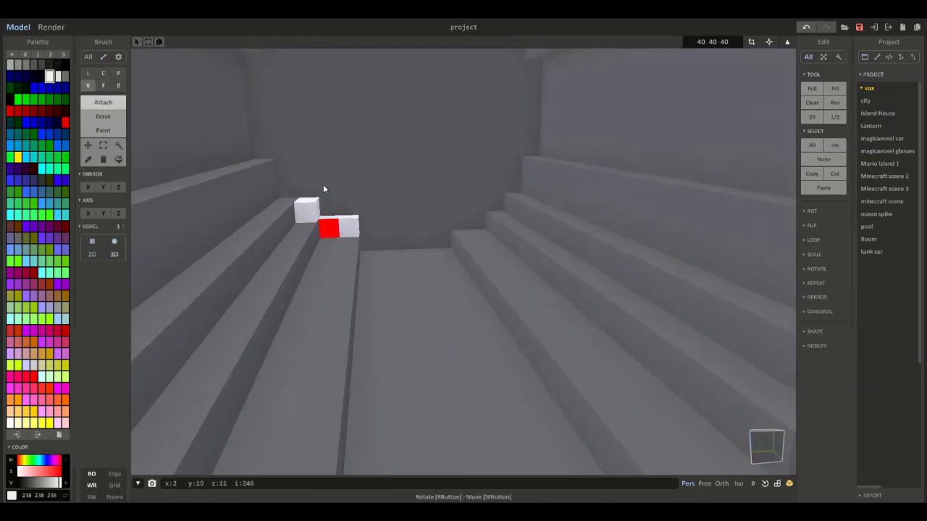
pyautogui.click(328, 228)
pyautogui.click(306, 210)
pyautogui.click(327, 218)
pyautogui.click(345, 228)
pyautogui.click(325, 215)
pyautogui.moveTo(347, 239); pyautogui.dragTo(354, 264, button='right')
pyautogui.click(362, 273)
pyautogui.moveTo(558, 276); pyautogui.dragTo(560, 291)
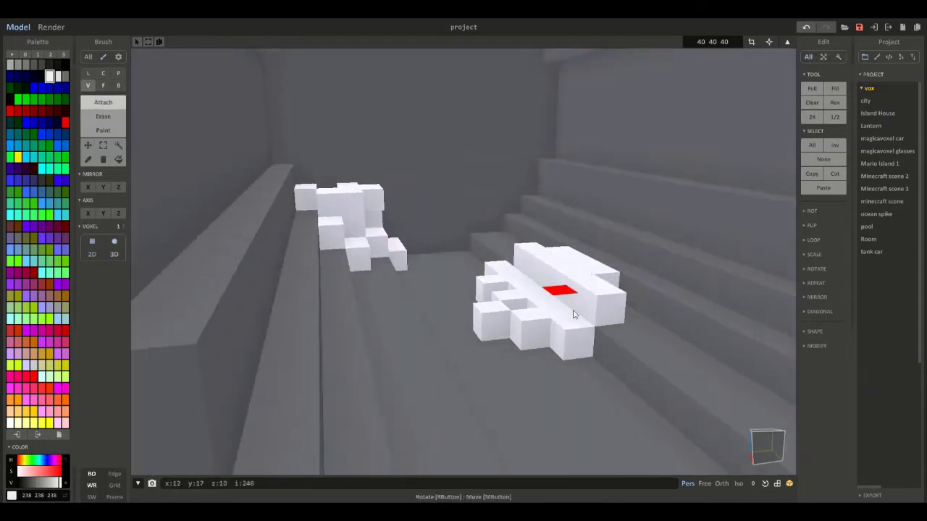
# Undo all the white voxels placed inside the cylinder.
pyautogui.moveTo(560, 291); pyautogui.dragTo(360, 254, button='right')
pyautogui.hotkey('ctrl', 'z')
pyautogui.hotkey('ctrl', 'z')
pyautogui.hotkey('ctrl', 'z')
pyautogui.hotkey('ctrl', 'z')
pyautogui.hotkey('ctrl', 'z')
pyautogui.hotkey('ctrl', 'z')
pyautogui.hotkey('ctrl', 'z')
pyautogui.hotkey('ctrl', 'z')
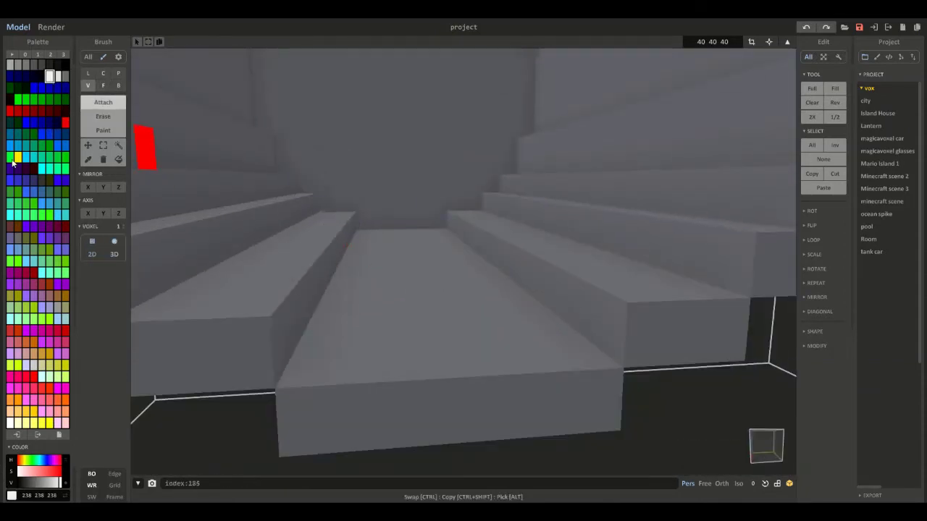
# Place trash-like voxel clusters inside the cylinder in green (0, 170, 0), red (187, 0, 0) and dark green (0, 85, 0).
pyautogui.click(41, 99)
pyautogui.moveTo(404, 224); pyautogui.dragTo(305, 184)
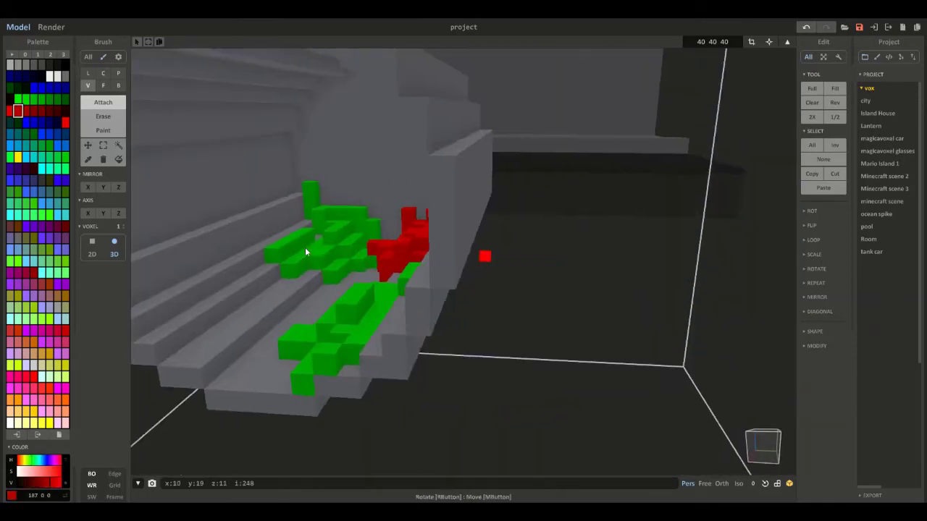
pyautogui.moveTo(305, 247); pyautogui.dragTo(305, 283)
pyautogui.click(65, 100)
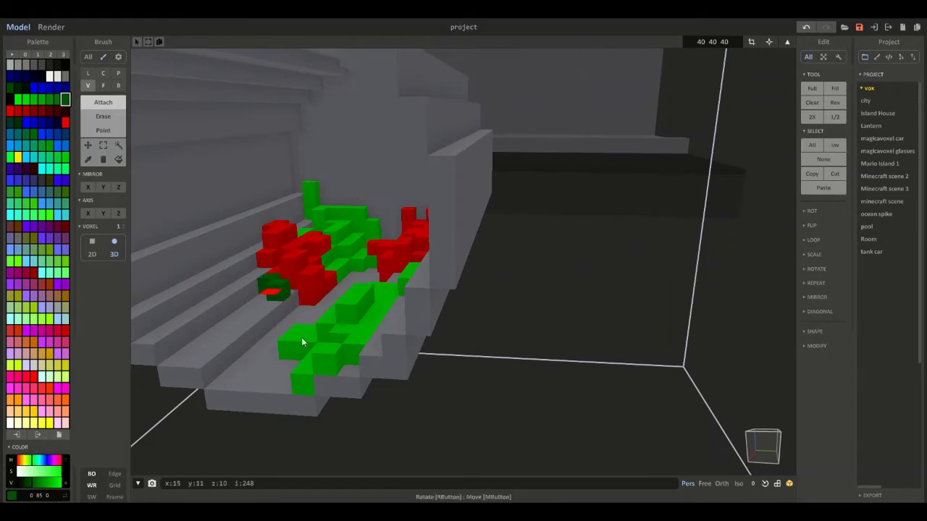
pyautogui.moveTo(303, 342); pyautogui.dragTo(299, 298)
# Add more clusters inside the cylinder in teal green (0, 102, 51) and white (255, 255, 255).
pyautogui.click(26, 134)
pyautogui.moveTo(194, 269); pyautogui.dragTo(250, 279)
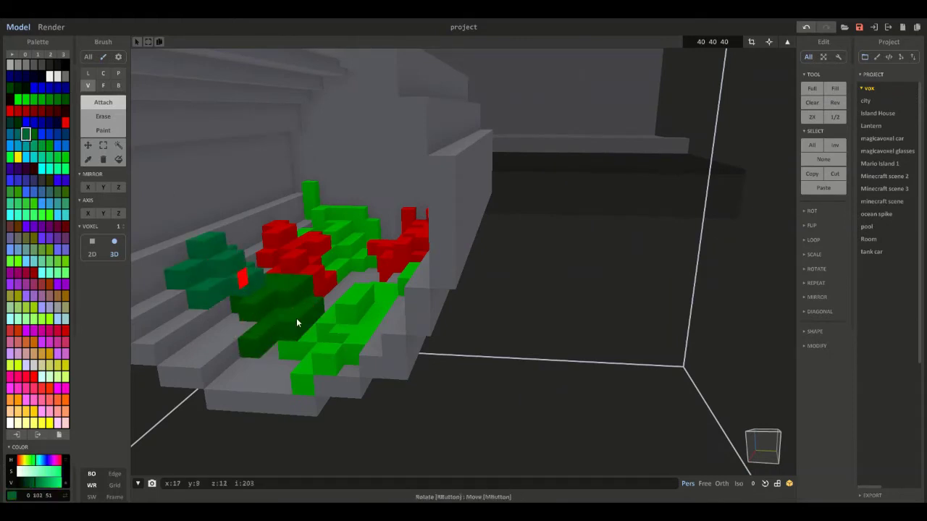
pyautogui.moveTo(296, 318); pyautogui.dragTo(333, 311, button='right')
pyautogui.moveTo(369, 303); pyautogui.dragTo(384, 284)
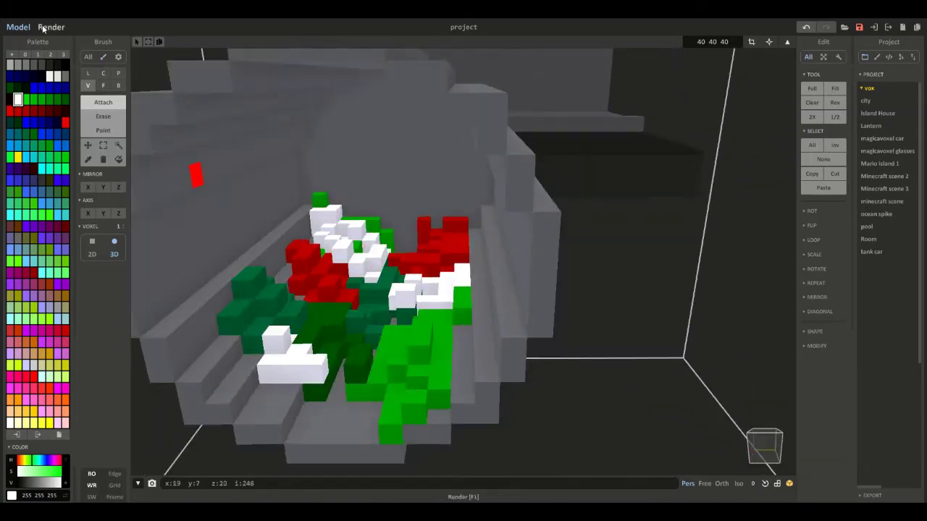
# Sample the gray of the cylinder's inner wall as the active color, RGB 105, 105, 105.
pyautogui.click(42, 28)
pyautogui.click(19, 29)
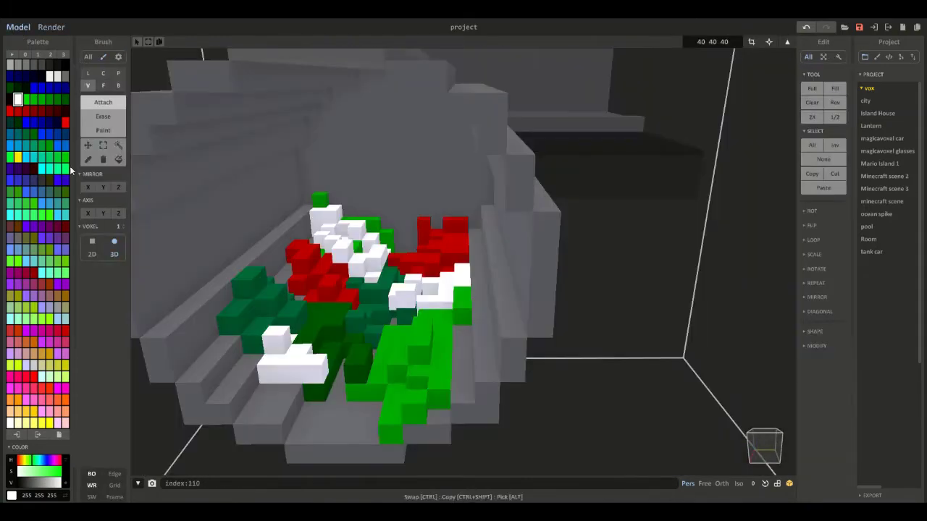
pyautogui.click(88, 159)
pyautogui.click(58, 27)
pyautogui.click(13, 28)
pyautogui.click(192, 175)
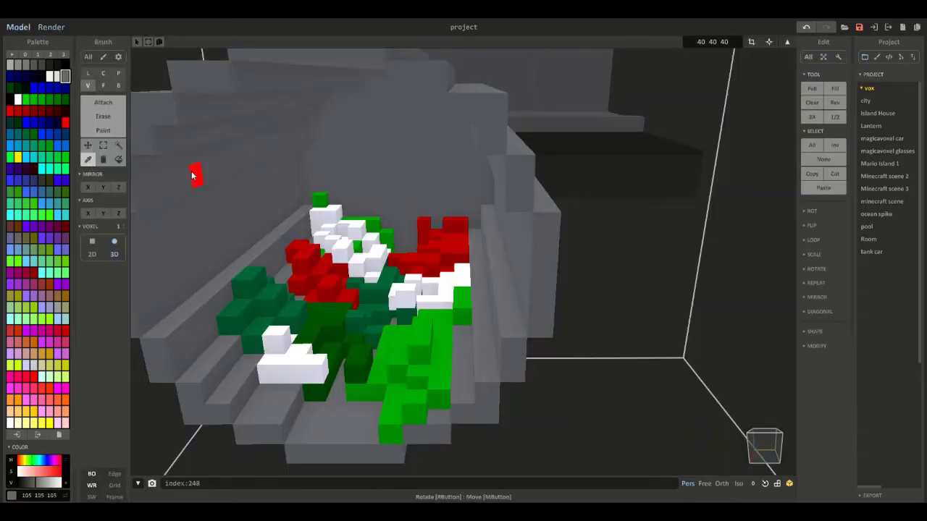
# Examine the cylinder and the street scene in the rendered view.
pyautogui.click(50, 27)
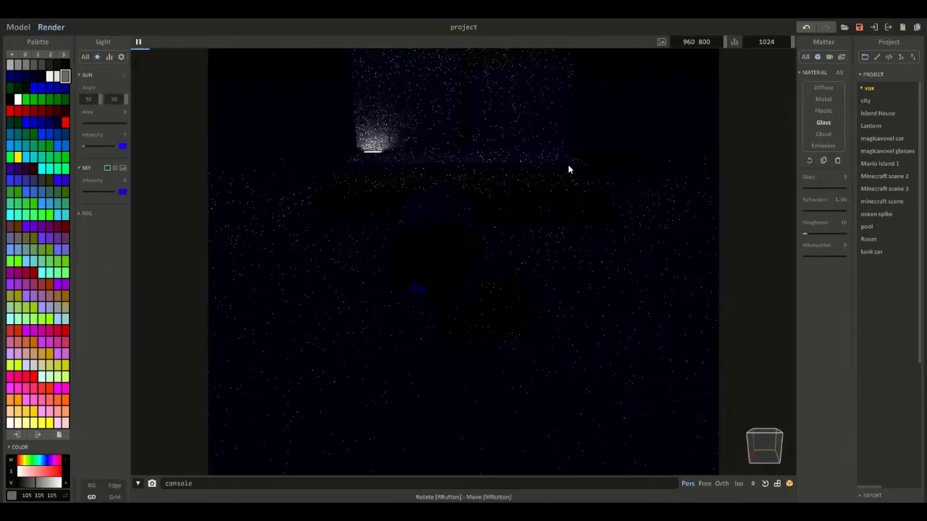
pyautogui.click(18, 29)
pyautogui.click(50, 27)
pyautogui.scroll(-2, 424, 140)
pyautogui.click(18, 29)
pyautogui.click(51, 28)
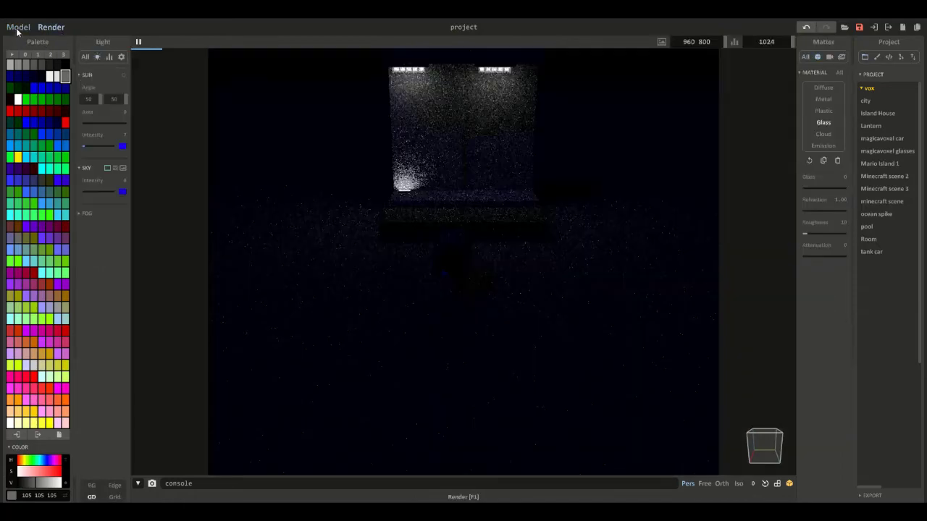
pyautogui.click(18, 29)
# Move the cylinder object onto the far end of the sidewalk and adjust its height on the surface.
pyautogui.scroll(5, 525, 242)
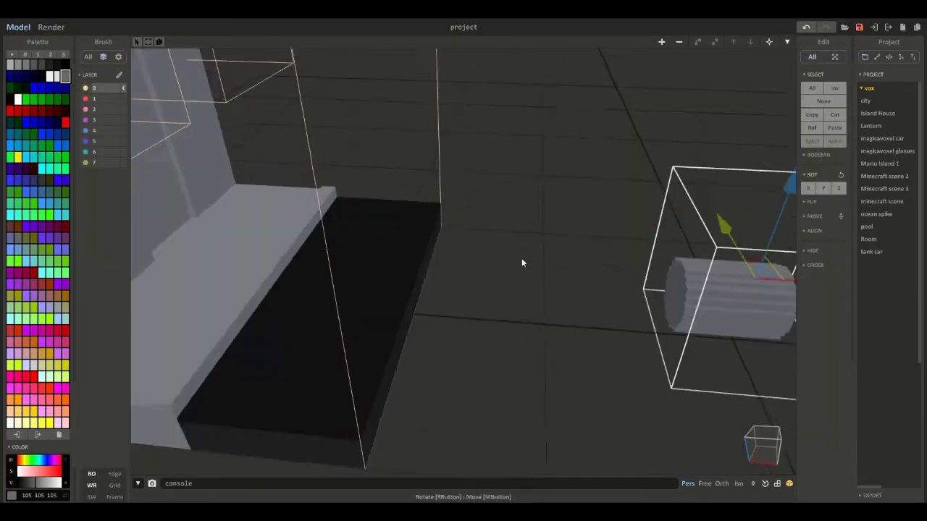
pyautogui.moveTo(521, 258); pyautogui.dragTo(362, 188, button='right')
pyautogui.moveTo(318, 142); pyautogui.dragTo(514, 95)
pyautogui.moveTo(514, 95); pyautogui.dragTo(495, 130, button='right')
pyautogui.moveTo(495, 123); pyautogui.dragTo(495, 105)
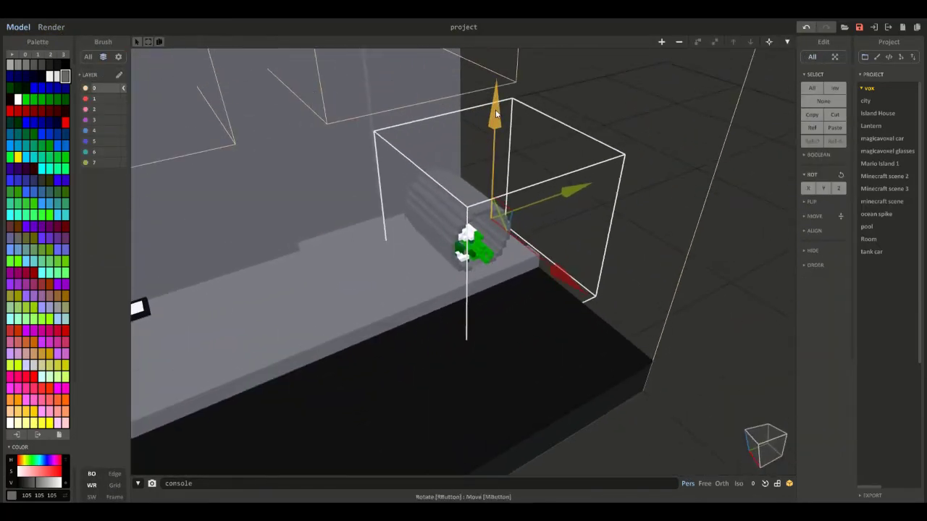
# Open the street model for voxel editing and place sampled green voxels, RGB 0, 170, 0, below the cylinder's mouth; check the render.
pyautogui.scroll(3, 703, 164)
pyautogui.moveTo(495, 105); pyautogui.dragTo(381, 308, button='right')
pyautogui.press('Tab')
pyautogui.moveTo(503, 362); pyautogui.dragTo(138, 184, button='right')
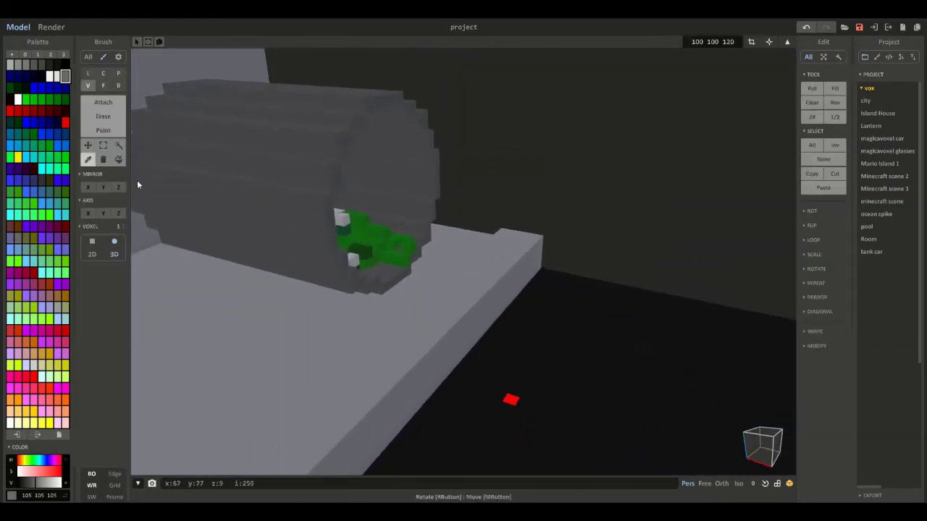
pyautogui.hotkey('ctrl', 'z')
pyautogui.keyDown('alt'); pyautogui.click(388, 255); pyautogui.keyUp('alt')
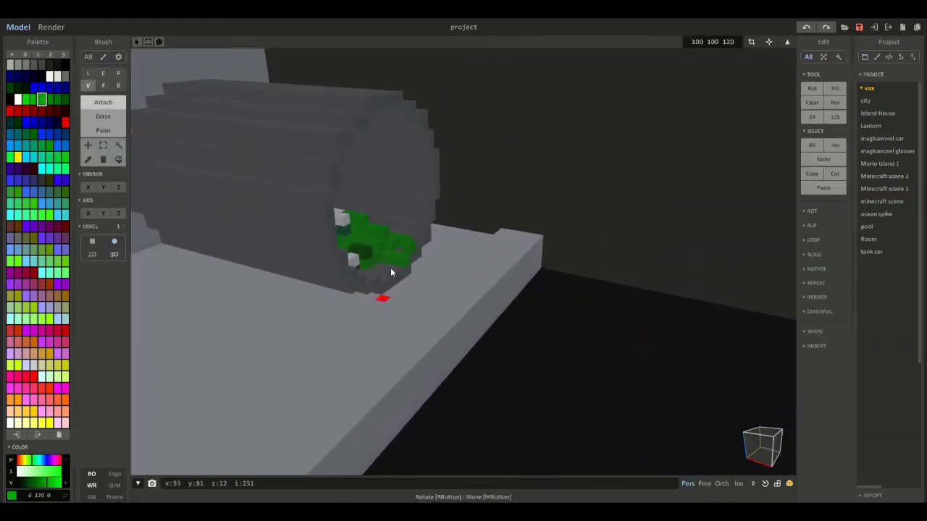
pyautogui.moveTo(391, 272); pyautogui.dragTo(445, 280)
pyautogui.moveTo(464, 317)
pyautogui.mouseDown(button='right')
pyautogui.moveTo(438, 336)
pyautogui.moveTo(525, 279)
pyautogui.moveTo(482, 308)
pyautogui.moveTo(495, 229)
pyautogui.moveTo(783, 45)
pyautogui.mouseUp(button='right')
pyautogui.click(51, 27)
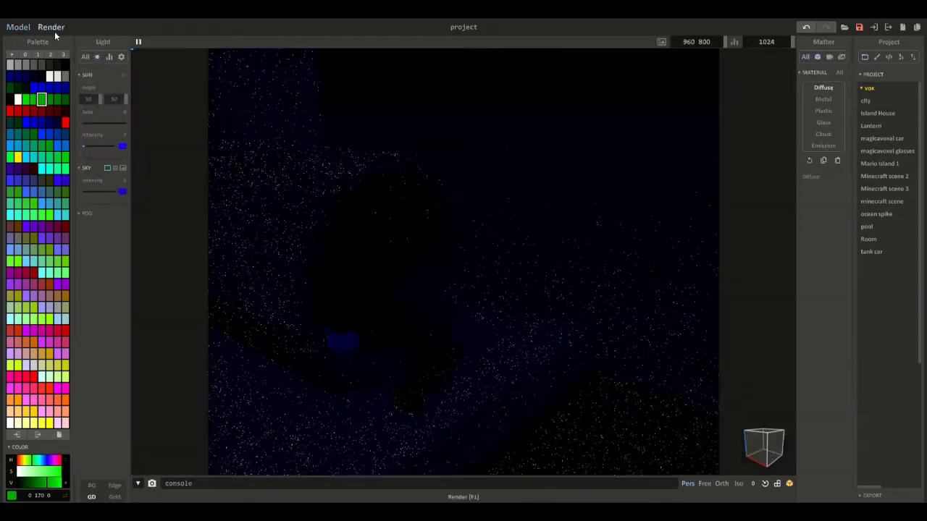
pyautogui.click(18, 26)
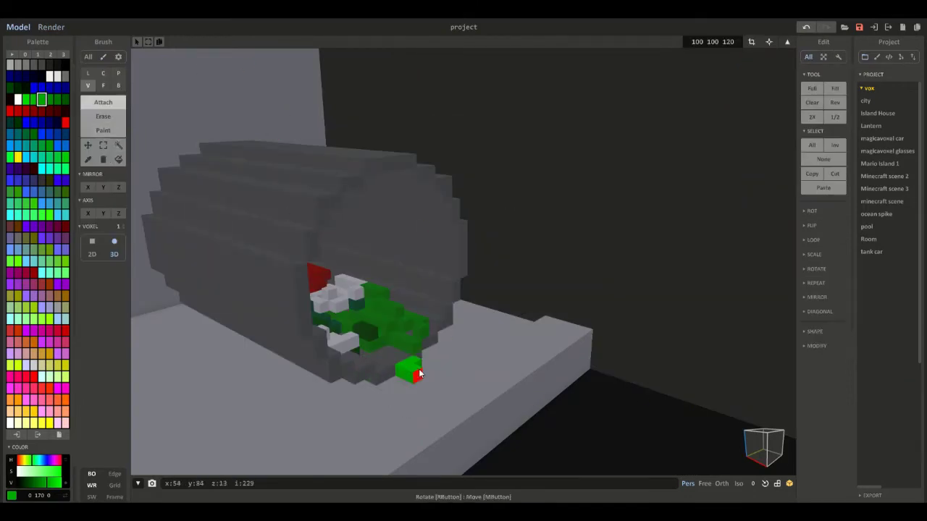
# Add a white (255, 255, 255) and a green (0, 170, 0) voxel cluster spilling from the sidewalk edge onto the road.
pyautogui.moveTo(418, 374); pyautogui.dragTo(367, 366, button='right')
pyautogui.click(18, 99)
pyautogui.scroll(-3, 395, 355)
pyautogui.moveTo(396, 356); pyautogui.dragTo(408, 395)
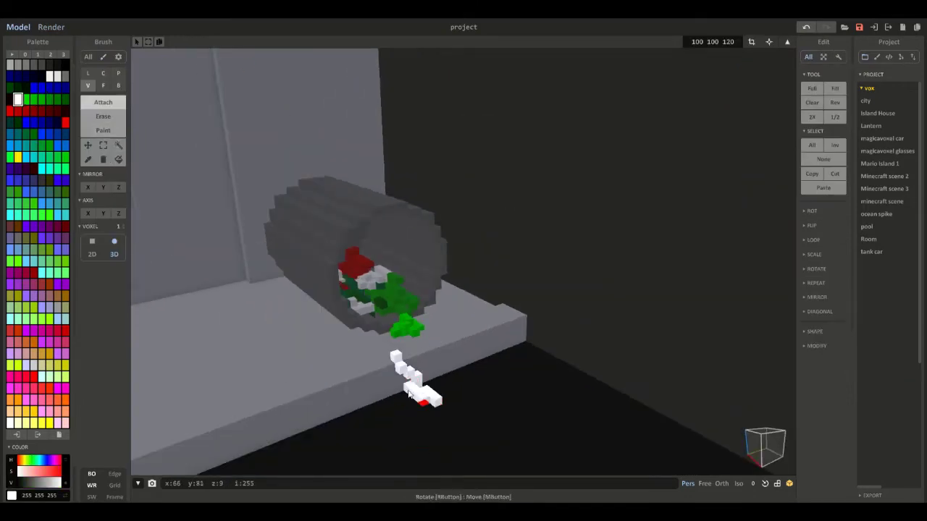
pyautogui.click(41, 99)
pyautogui.moveTo(437, 360); pyautogui.dragTo(455, 357)
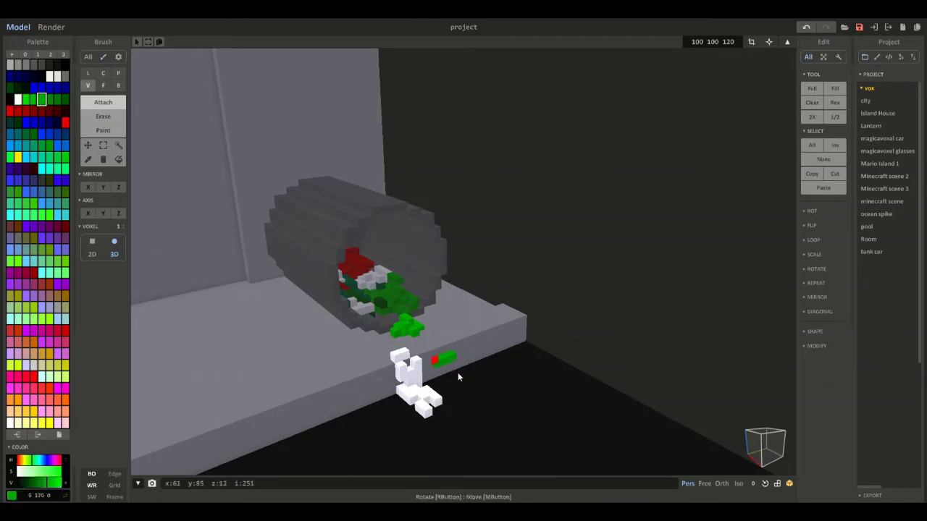
# Add a bright red voxel cluster and another green one, RGB 0, 170, 0, to the spilled pile on the road.
pyautogui.click(64, 122)
pyautogui.moveTo(404, 450); pyautogui.dragTo(408, 454)
pyautogui.click(52, 89)
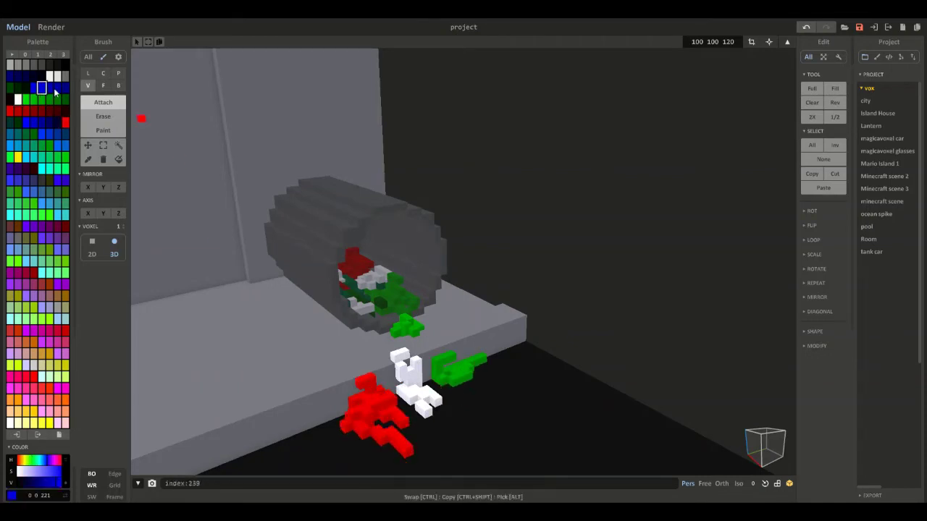
pyautogui.click(41, 100)
pyautogui.moveTo(437, 399); pyautogui.dragTo(407, 424)
# Extend the spilled pile with dark teal (0, 51, 51), teal green (0, 102, 51) and blue (0, 0, 187) voxels.
pyautogui.click(12, 124)
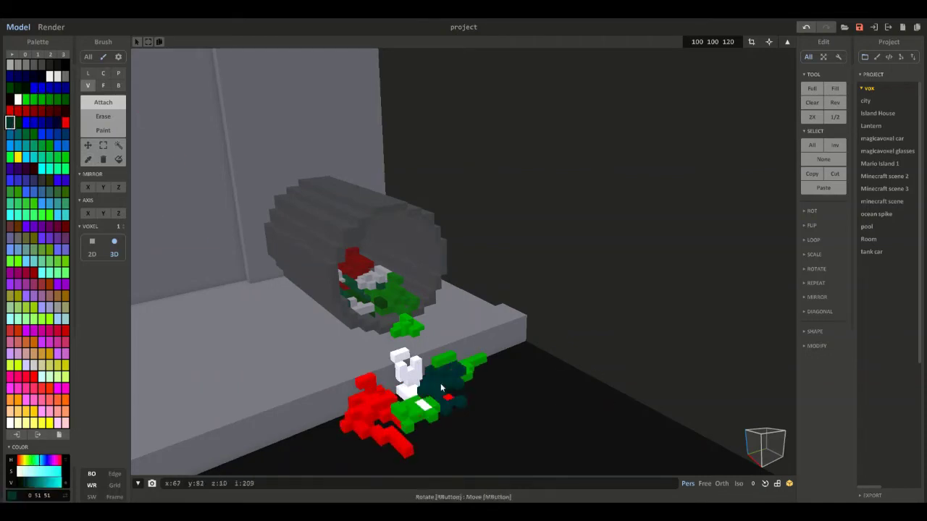
pyautogui.click(25, 136)
pyautogui.moveTo(411, 333); pyautogui.dragTo(447, 348)
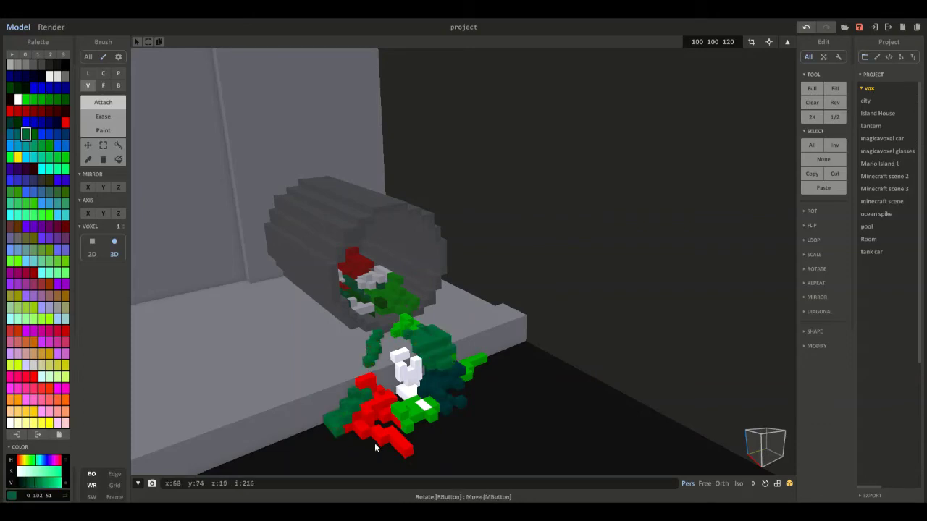
pyautogui.click(49, 88)
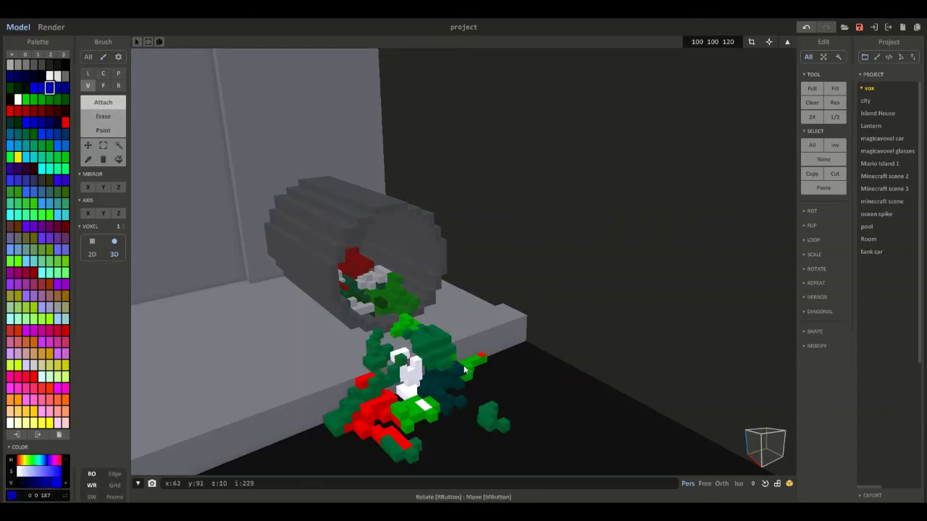
# Check the whole scene in the render and set the white lamp color's emission power to the fourth level.
pyautogui.moveTo(431, 430); pyautogui.dragTo(527, 414, button='right')
pyautogui.click(52, 27)
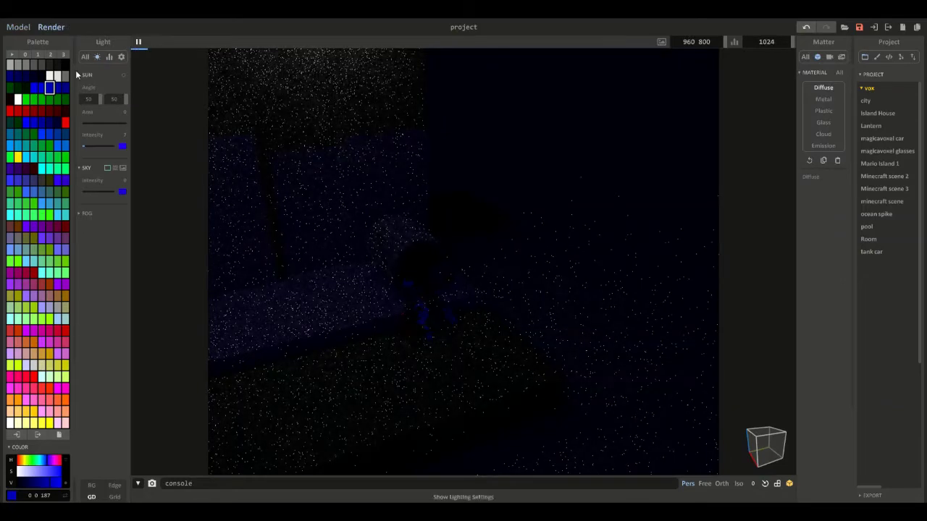
pyautogui.scroll(-5, 473, 265)
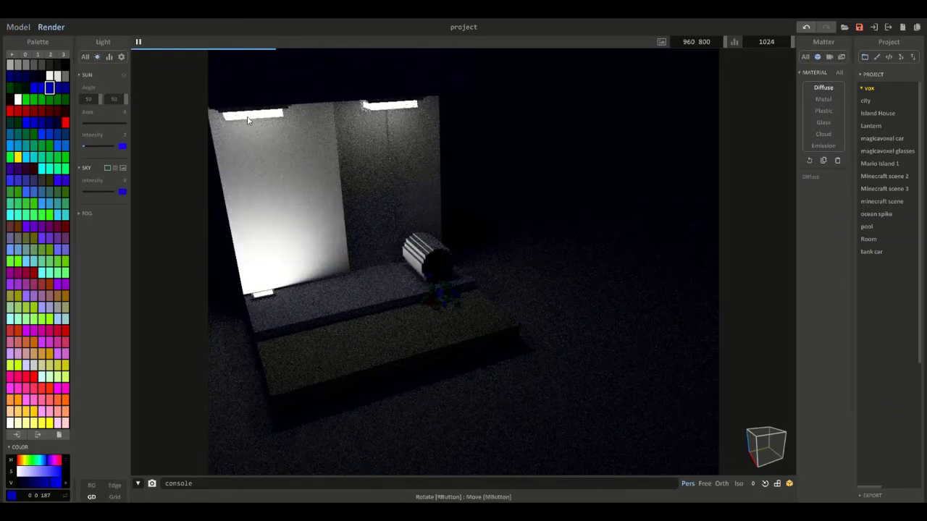
pyautogui.click(50, 76)
pyautogui.click(833, 211)
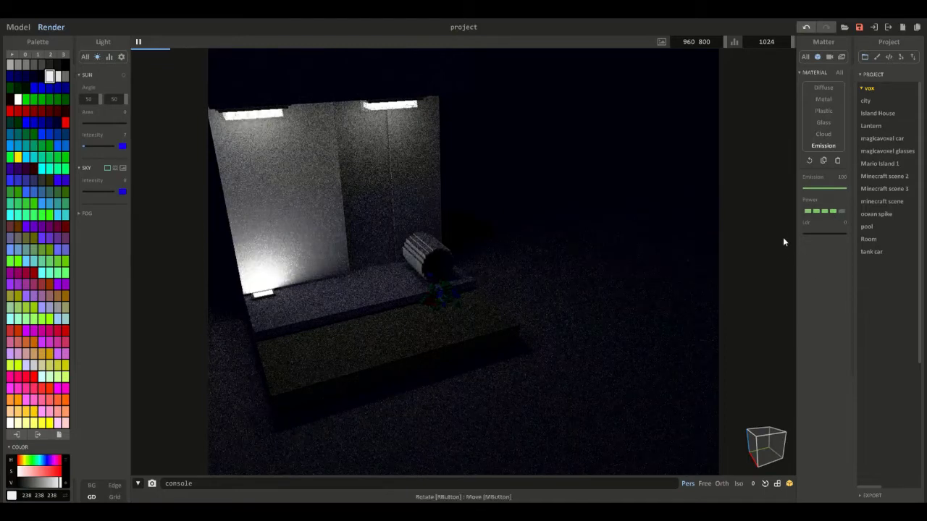
pyautogui.click(18, 27)
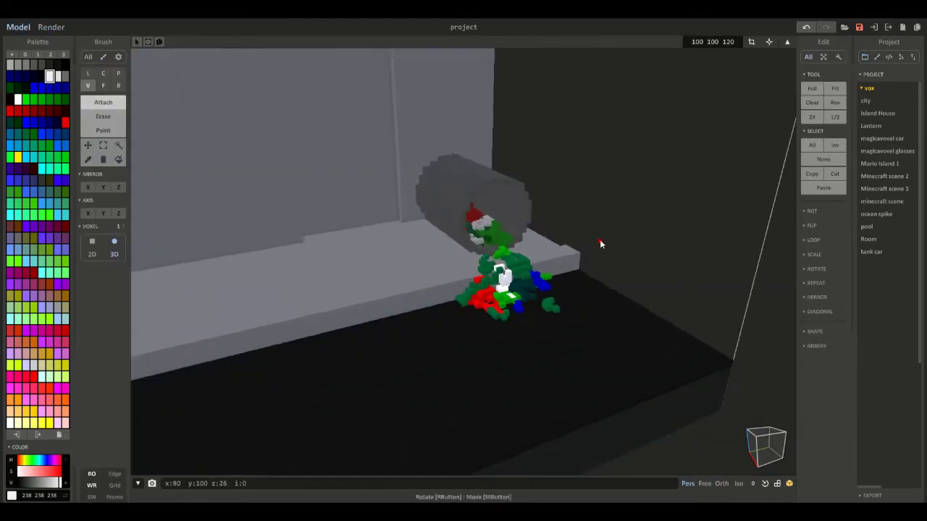
# Try drawing a gray disc, RGB 105, 105, 105, with radius 11 on the road in front of the pile.
pyautogui.scroll(5, 687, 199)
pyautogui.moveTo(635, 137); pyautogui.dragTo(572, 144, button='right')
pyautogui.click(103, 74)
pyautogui.click(65, 77)
pyautogui.moveTo(499, 271); pyautogui.dragTo(481, 312, button='right')
pyautogui.scroll(-3, 481, 313)
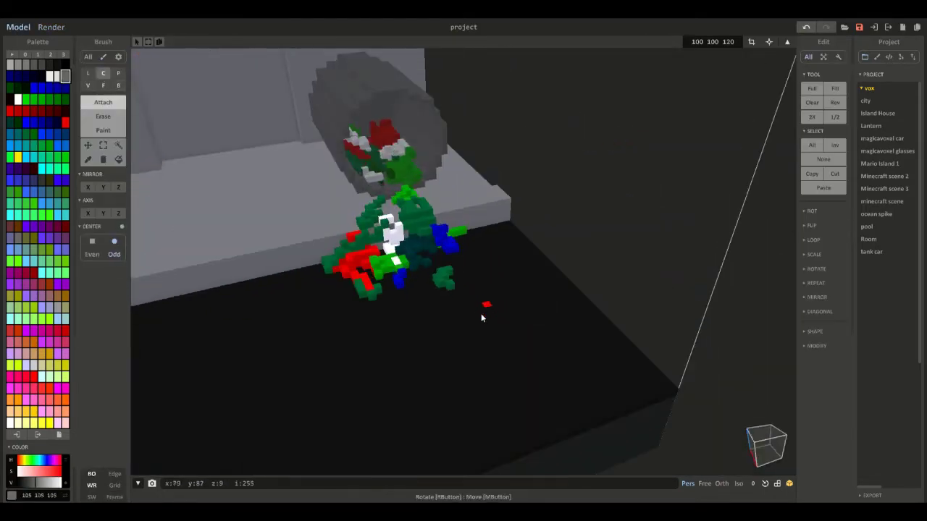
pyautogui.moveTo(446, 346); pyautogui.dragTo(516, 305)
pyautogui.hotkey('ctrl', 'z')
pyautogui.moveTo(516, 305)
pyautogui.mouseDown(button='right')
pyautogui.moveTo(489, 348)
pyautogui.moveTo(463, 336)
pyautogui.mouseUp(button='right')
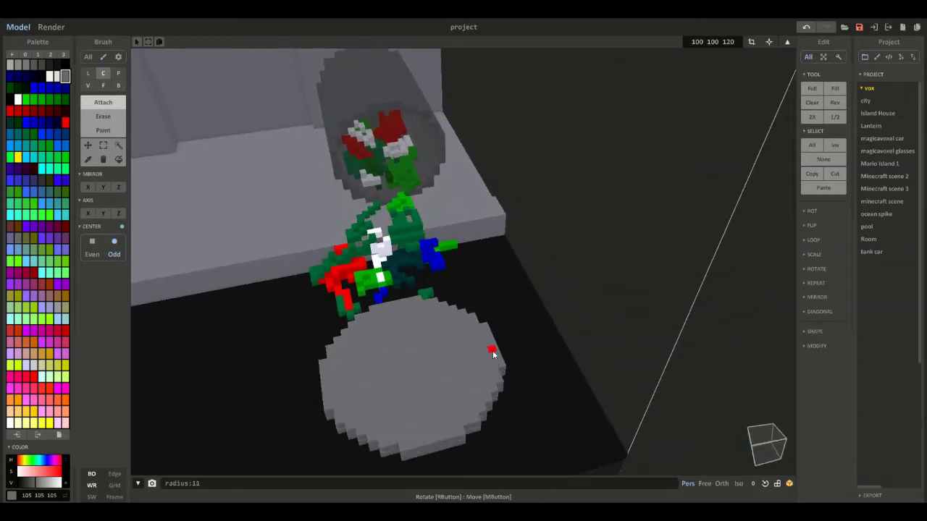
# Try thickening the gray disc by a layer and erasing a smaller circle inside it to leave a raised rim.
pyautogui.press('f')
pyautogui.moveTo(399, 343); pyautogui.dragTo(397, 318)
pyautogui.click(103, 116)
pyautogui.click(461, 340)
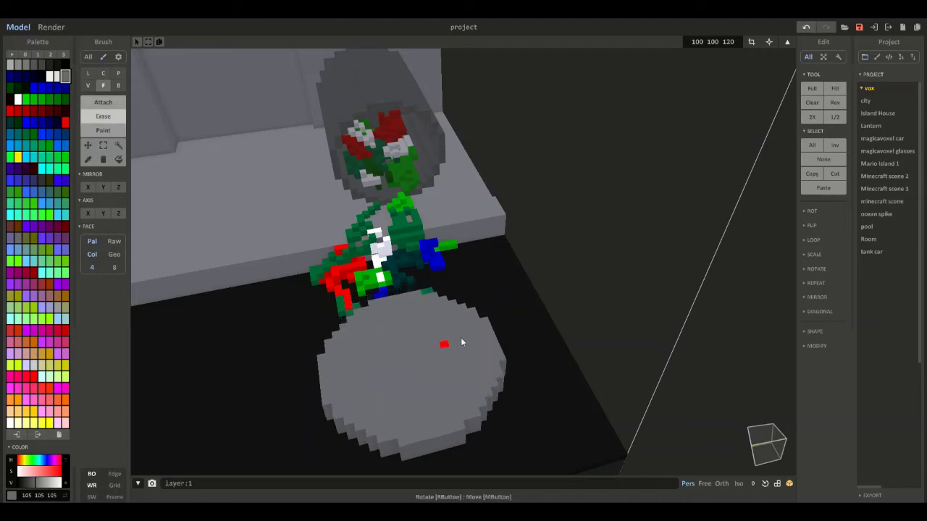
pyautogui.click(103, 73)
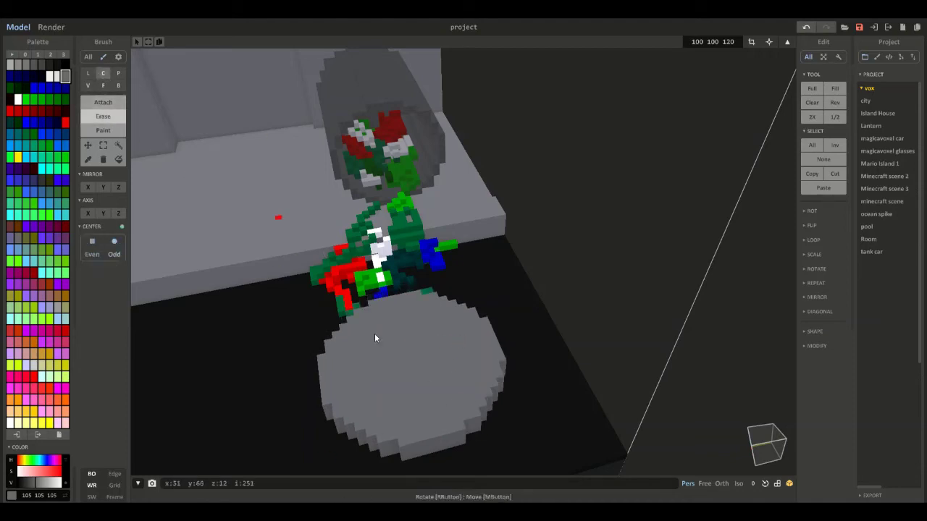
pyautogui.moveTo(412, 361); pyautogui.dragTo(484, 341)
pyautogui.click(106, 103)
pyautogui.click(102, 86)
pyautogui.moveTo(425, 424)
pyautogui.mouseDown(button='right')
pyautogui.moveTo(428, 362)
pyautogui.moveTo(428, 390)
pyautogui.mouseUp(button='right')
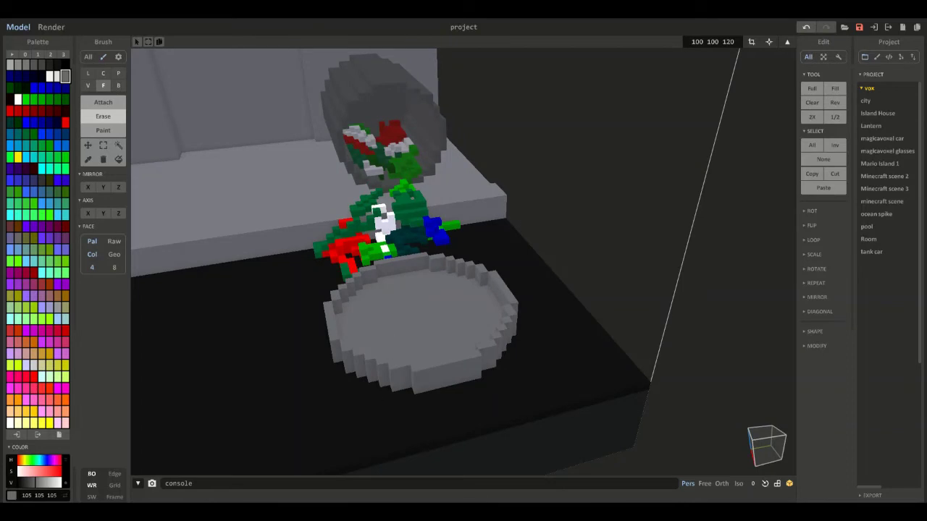
# Undo the rimmed gray disc on the road.
pyautogui.scroll(5, 416, 288)
pyautogui.hotkey('ctrl', 'z')
pyautogui.hotkey('ctrl', 'z')
pyautogui.hotkey('ctrl', 'z')
pyautogui.hotkey('ctrl', 'z')
pyautogui.scroll(-3, 396, 288)
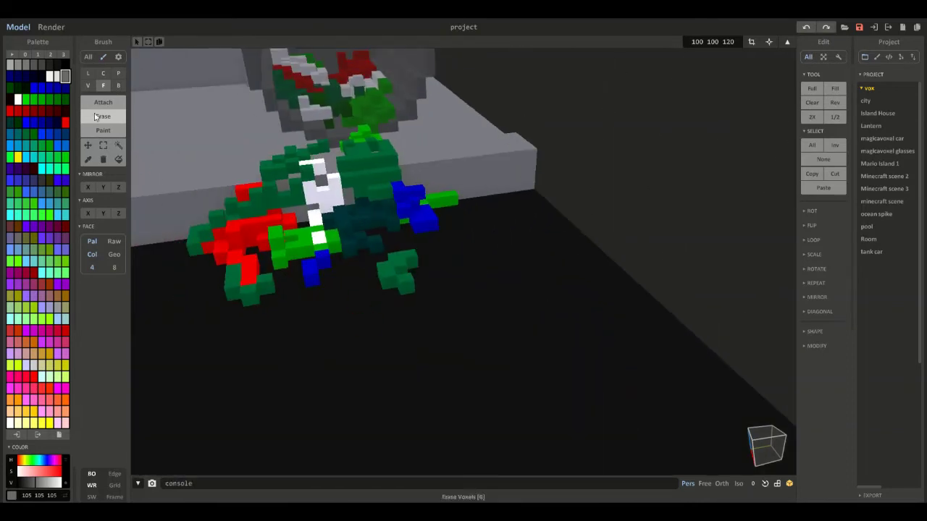
# Erase scattered single voxels near the base of the building wall to make a chipped, damaged patch.
pyautogui.scroll(-6, 232, 367)
pyautogui.moveTo(231, 367)
pyautogui.mouseDown(button='middle')
pyautogui.moveTo(498, 337)
pyautogui.moveTo(464, 414)
pyautogui.mouseUp(button='middle')
pyautogui.scroll(7, 463, 414)
pyautogui.click(88, 85)
pyautogui.click(360, 245)
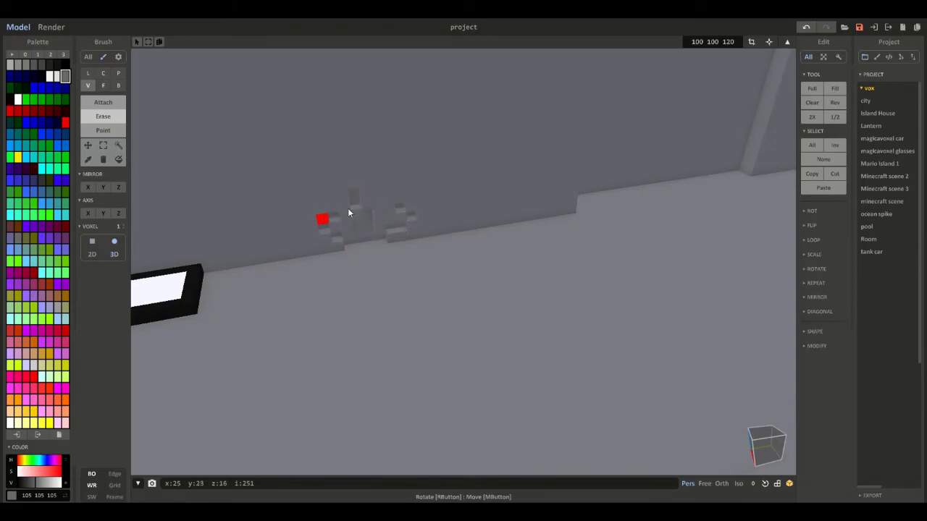
# Erase a short strip along the base of the curb and a small crack leading into the road.
pyautogui.scroll(-3, 348, 212)
pyautogui.moveTo(478, 286)
pyautogui.mouseDown(button='middle')
pyautogui.moveTo(410, 184)
pyautogui.moveTo(406, 154)
pyautogui.mouseUp(button='middle')
pyautogui.scroll(6, 398, 253)
pyautogui.moveTo(389, 293); pyautogui.dragTo(537, 264)
pyautogui.hotkey('ctrl', 'z')
pyautogui.moveTo(428, 289); pyautogui.dragTo(505, 268)
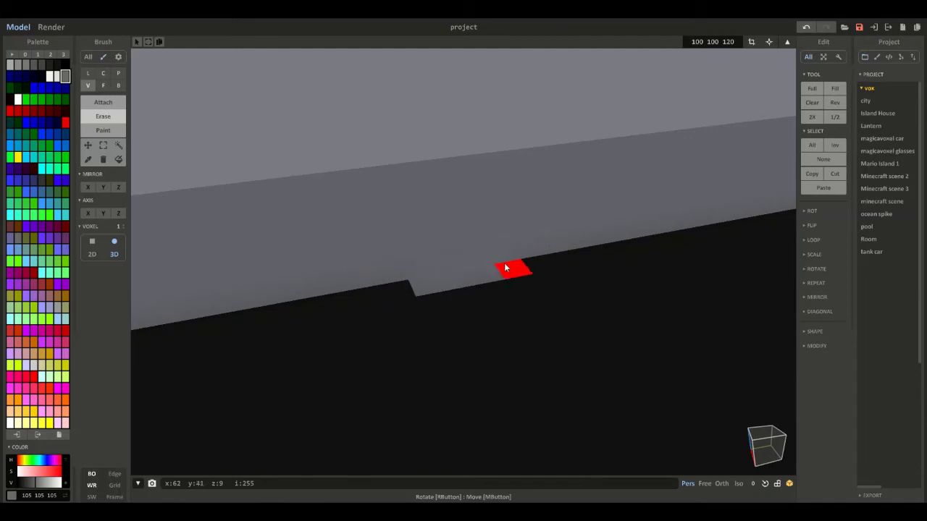
pyautogui.moveTo(506, 268); pyautogui.dragTo(583, 293, button='middle')
pyautogui.moveTo(505, 333); pyautogui.dragTo(484, 385)
pyautogui.moveTo(594, 427); pyautogui.dragTo(554, 389, button='right')
pyautogui.scroll(-4, 555, 388)
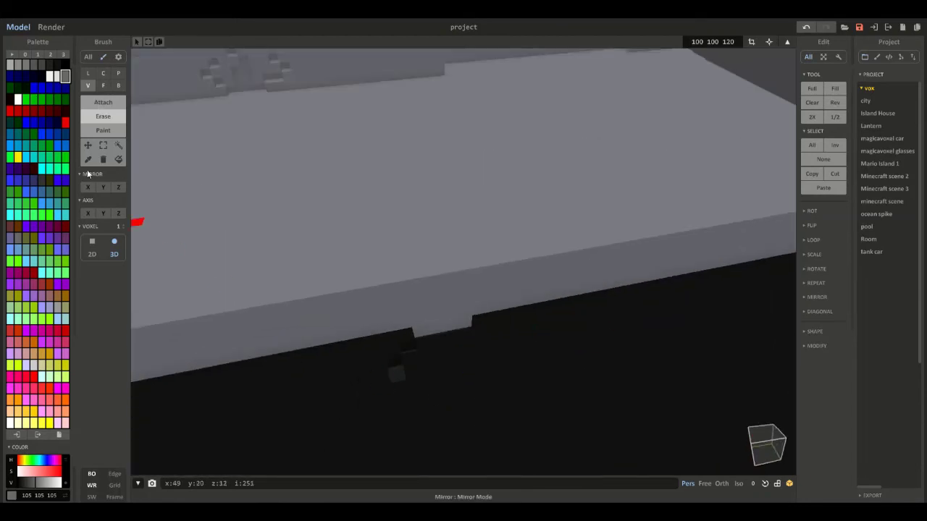
# Draw large overlapping discs and two smaller ones in RGB 221, 221, 221 on the road's front corner, then check them in the render.
pyautogui.scroll(-5, 362, 261)
pyautogui.moveTo(382, 266); pyautogui.dragTo(420, 253, button='right')
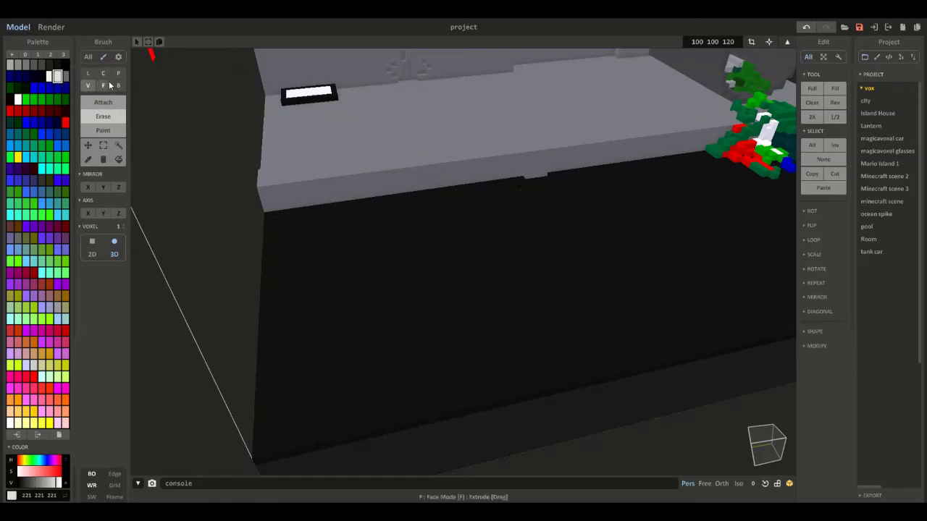
pyautogui.click(102, 74)
pyautogui.click(103, 102)
pyautogui.moveTo(322, 271)
pyautogui.mouseDown()
pyautogui.moveTo(404, 268)
pyautogui.moveTo(447, 291)
pyautogui.mouseUp()
pyautogui.moveTo(298, 388); pyautogui.dragTo(333, 382)
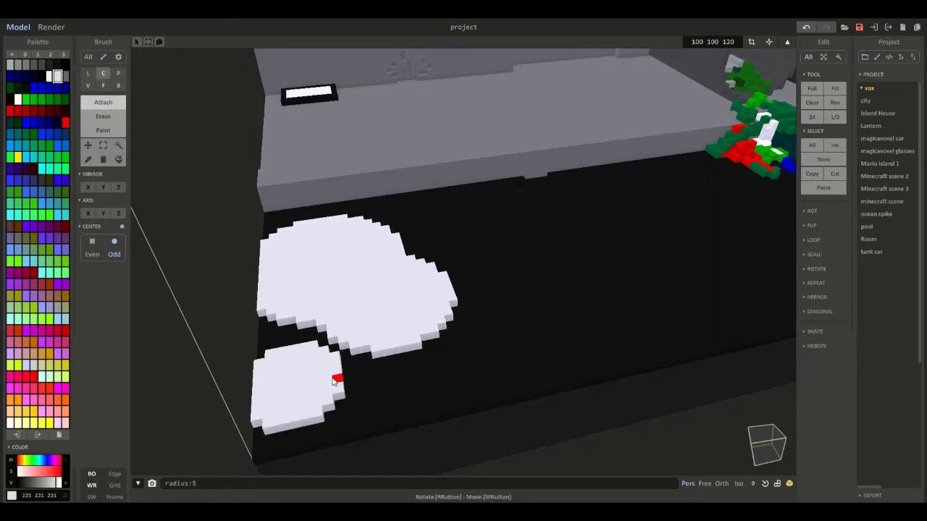
pyautogui.moveTo(393, 391); pyautogui.dragTo(416, 391)
pyautogui.click(43, 27)
pyautogui.click(15, 27)
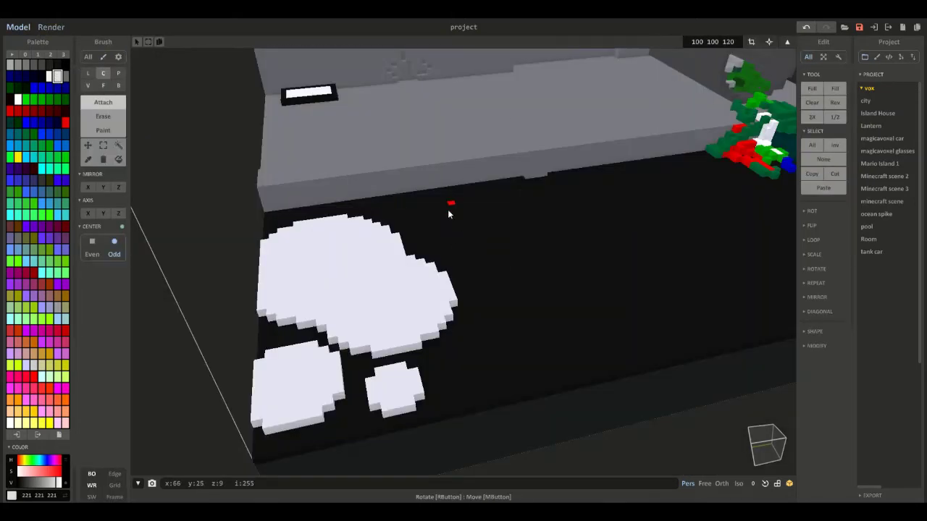
# Add a partial disc against the curb and cover the rest of the road up to the garbage with large overlapping discs.
pyautogui.moveTo(447, 209); pyautogui.dragTo(485, 185)
pyautogui.moveTo(630, 248); pyautogui.dragTo(514, 321)
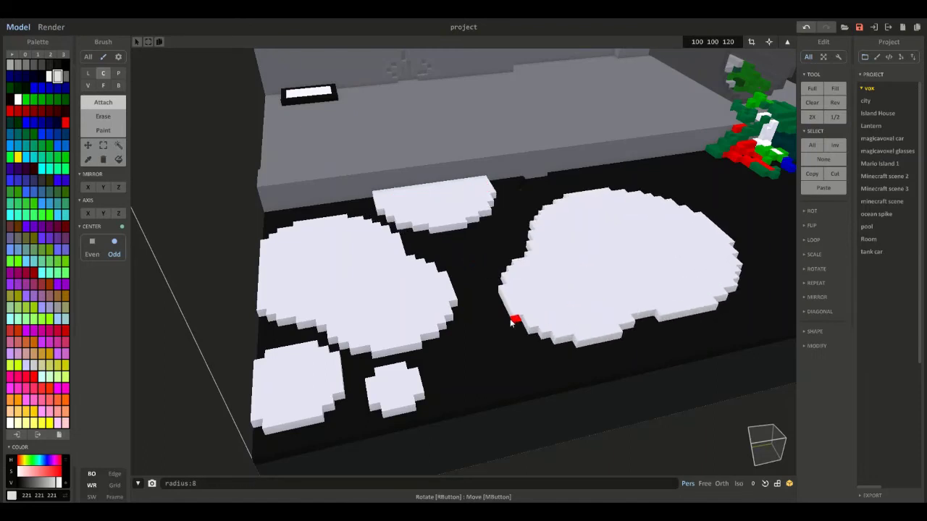
pyautogui.moveTo(761, 289); pyautogui.dragTo(500, 321, button='middle')
pyautogui.moveTo(466, 254); pyautogui.dragTo(644, 275)
pyautogui.moveTo(643, 275); pyautogui.dragTo(537, 321, button='right')
pyautogui.moveTo(538, 321); pyautogui.dragTo(583, 309)
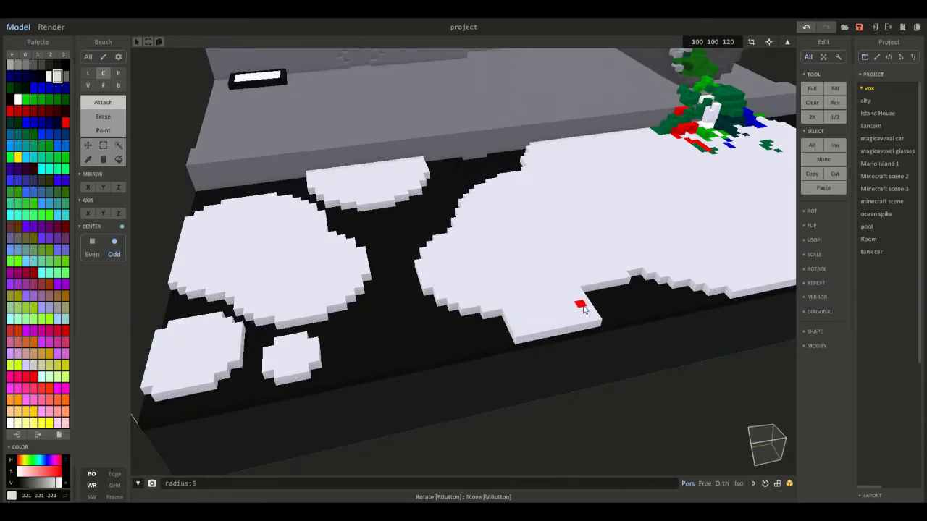
# Draw two discs on the sidewalk, the one beside the lamp with radius 11, and check them in the render.
pyautogui.moveTo(438, 188); pyautogui.dragTo(492, 263, button='right')
pyautogui.moveTo(401, 272); pyautogui.dragTo(449, 273)
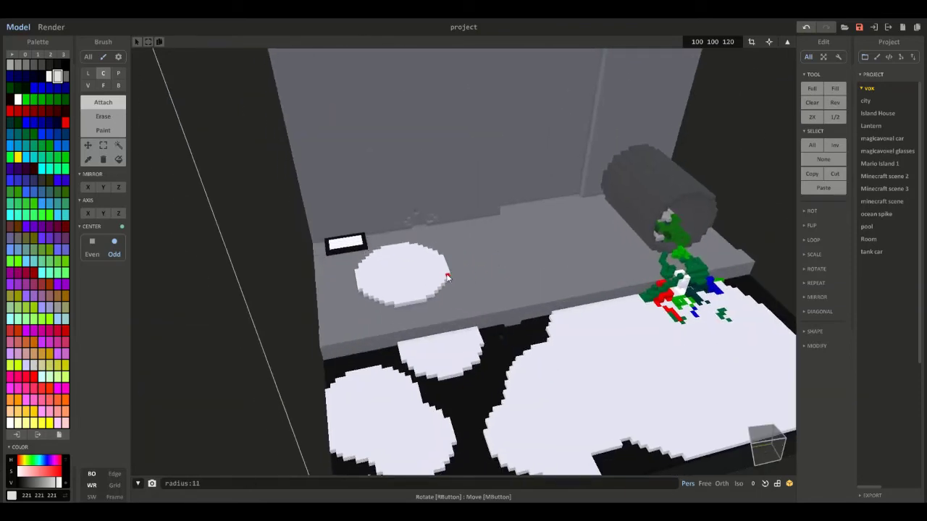
pyautogui.moveTo(524, 238); pyautogui.dragTo(577, 241)
pyautogui.click(50, 27)
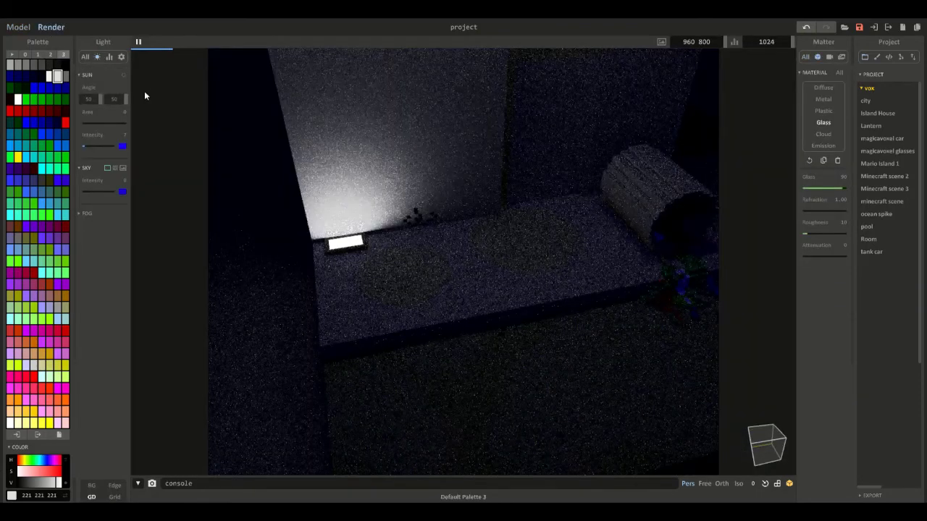
pyautogui.click(21, 29)
# Extend the sidewalk patch toward the curb with a smaller disc and join the two sidewalk discs with another disc.
pyautogui.scroll(4, 528, 290)
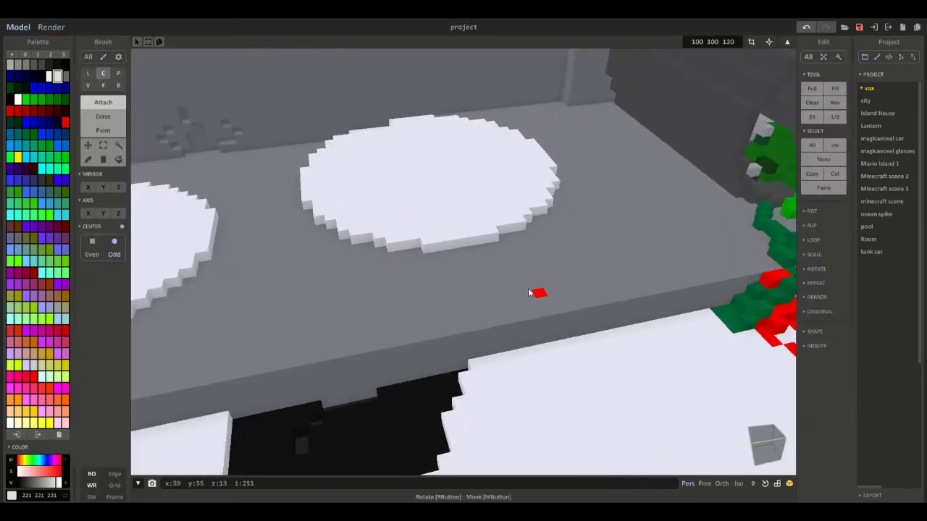
pyautogui.moveTo(513, 298); pyautogui.dragTo(519, 329, button='right')
pyautogui.moveTo(519, 329); pyautogui.dragTo(575, 327)
pyautogui.click(89, 75)
pyautogui.moveTo(489, 386); pyautogui.dragTo(444, 257, button='middle')
pyautogui.moveTo(445, 256); pyautogui.dragTo(492, 262, button='right')
pyautogui.scroll(-4, 463, 262)
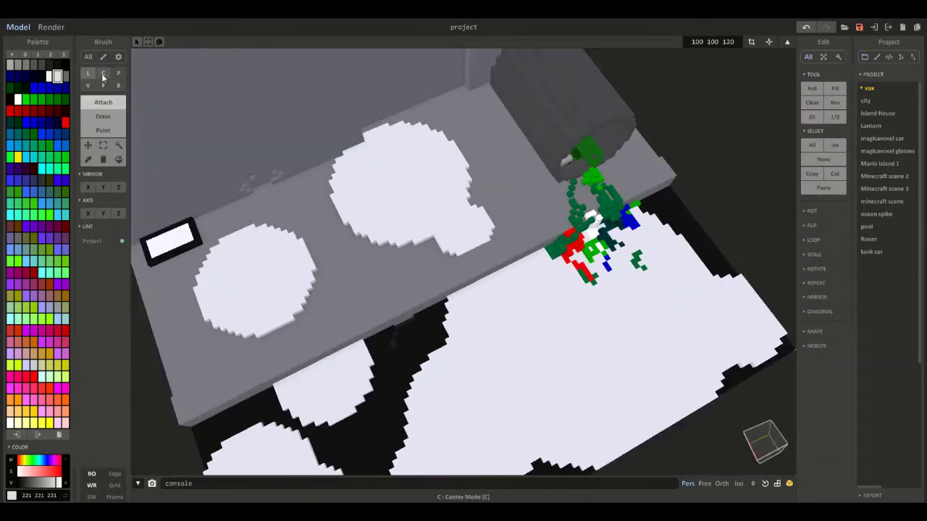
pyautogui.click(103, 76)
pyautogui.moveTo(320, 230); pyautogui.dragTo(363, 233)
pyautogui.moveTo(481, 258); pyautogui.dragTo(495, 264)
# Connect the sidewalk patch to the road patch with rows of voxels spilling over and stepping down the curb.
pyautogui.scroll(2, 484, 270)
pyautogui.scroll(5, 481, 250)
pyautogui.click(88, 75)
pyautogui.moveTo(368, 173); pyautogui.dragTo(354, 130)
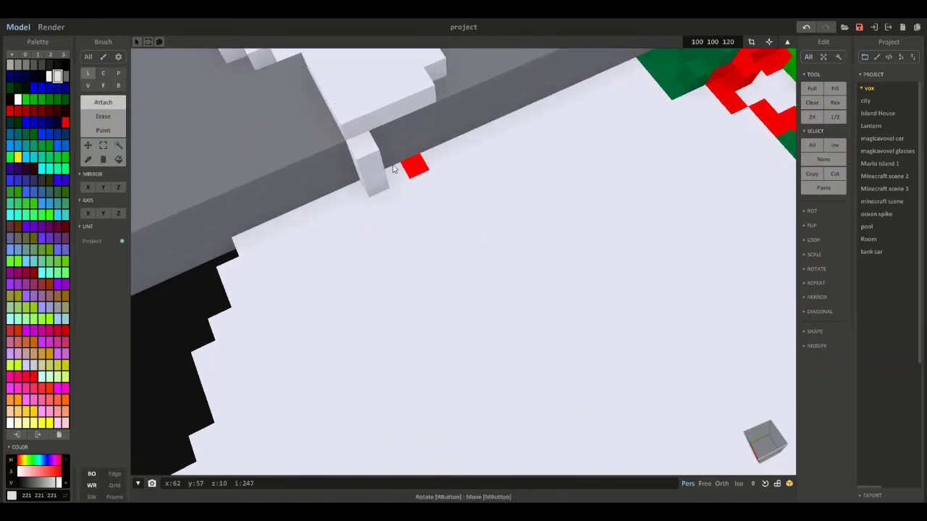
pyautogui.moveTo(410, 167); pyautogui.dragTo(382, 176)
pyautogui.moveTo(433, 156)
pyautogui.mouseDown()
pyautogui.moveTo(420, 123)
pyautogui.moveTo(428, 149)
pyautogui.mouseUp()
pyautogui.click(355, 189)
pyautogui.click(455, 152)
pyautogui.moveTo(424, 181); pyautogui.dragTo(380, 201)
pyautogui.moveTo(434, 73); pyautogui.dragTo(531, 263, button='middle')
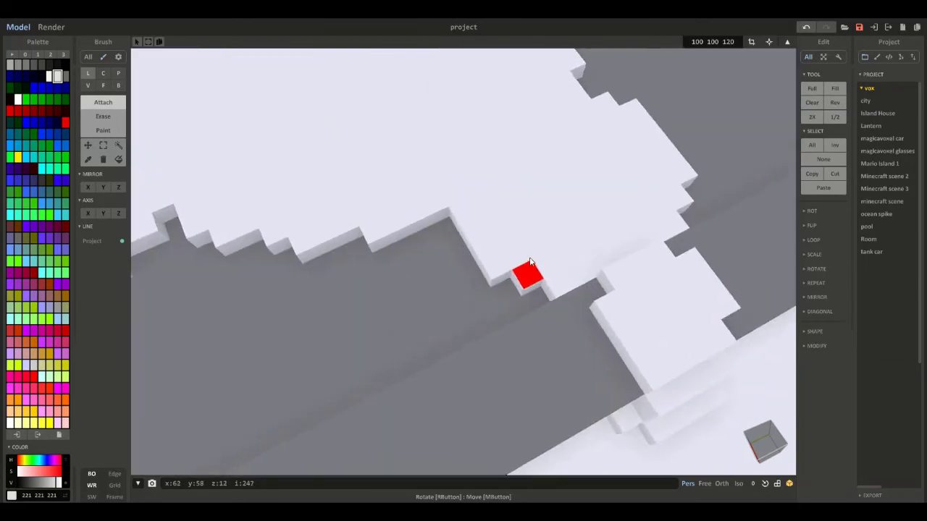
pyautogui.moveTo(637, 261); pyautogui.dragTo(474, 245, button='middle')
pyautogui.moveTo(372, 237); pyautogui.dragTo(407, 306)
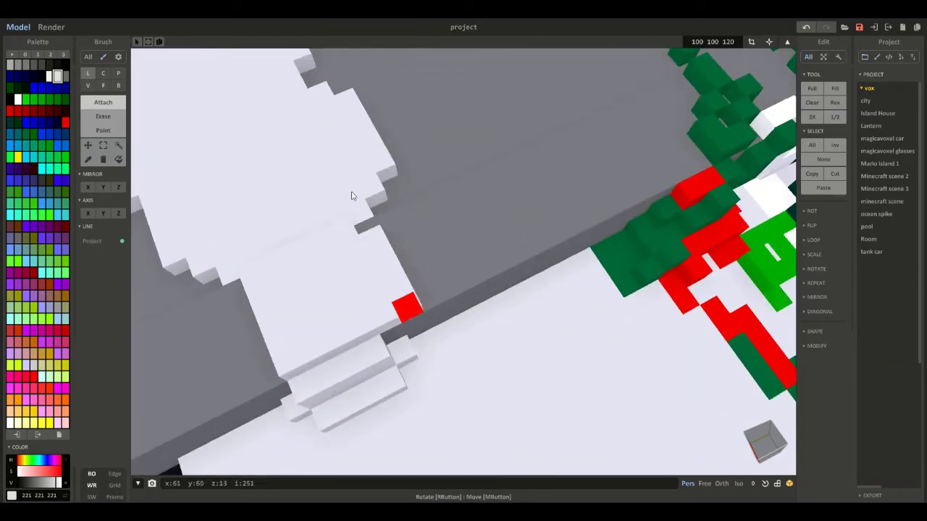
# Add another disc to the sidewalk patch on the side toward the trash can.
pyautogui.moveTo(355, 209); pyautogui.dragTo(512, 314, button='right')
pyautogui.moveTo(650, 275); pyautogui.dragTo(579, 269, button='right')
pyautogui.scroll(-4, 579, 269)
pyautogui.scroll(-1, 570, 270)
pyautogui.click(103, 74)
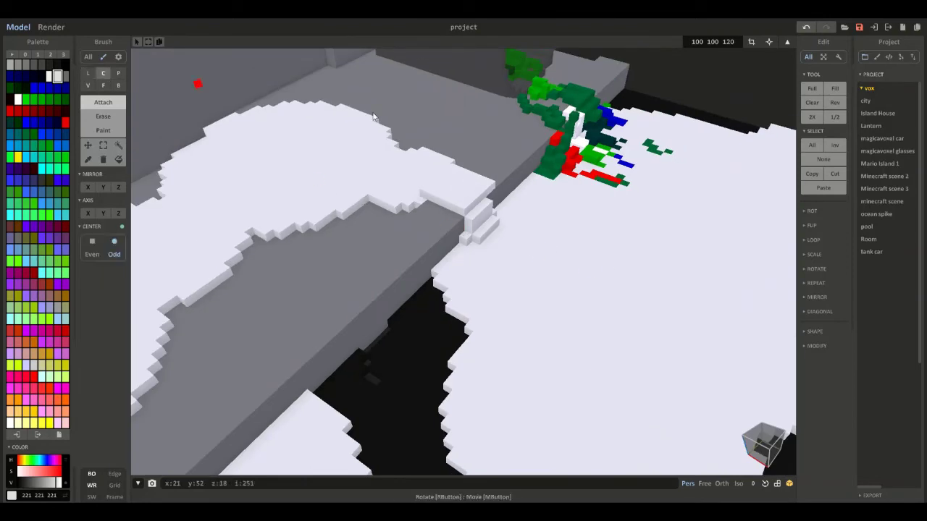
pyautogui.moveTo(405, 109); pyautogui.dragTo(443, 91)
# Change the sun light's color to a neutral gray with saturation 0 and value 146, and raise its intensity.
pyautogui.moveTo(519, 189); pyautogui.dragTo(432, 103, button='middle')
pyautogui.scroll(-7, 432, 103)
pyautogui.click(52, 26)
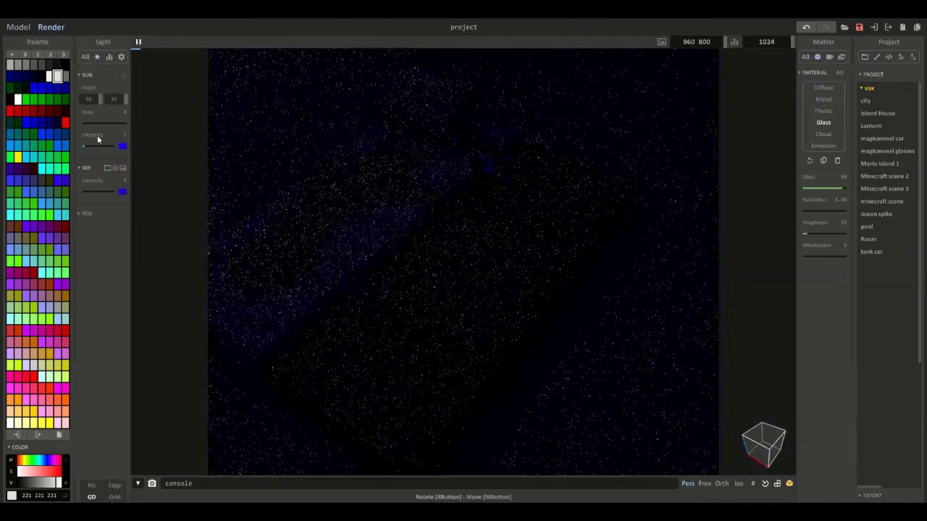
pyautogui.click(121, 146)
pyautogui.moveTo(173, 150); pyautogui.dragTo(133, 165)
pyautogui.moveTo(184, 175); pyautogui.dragTo(172, 176)
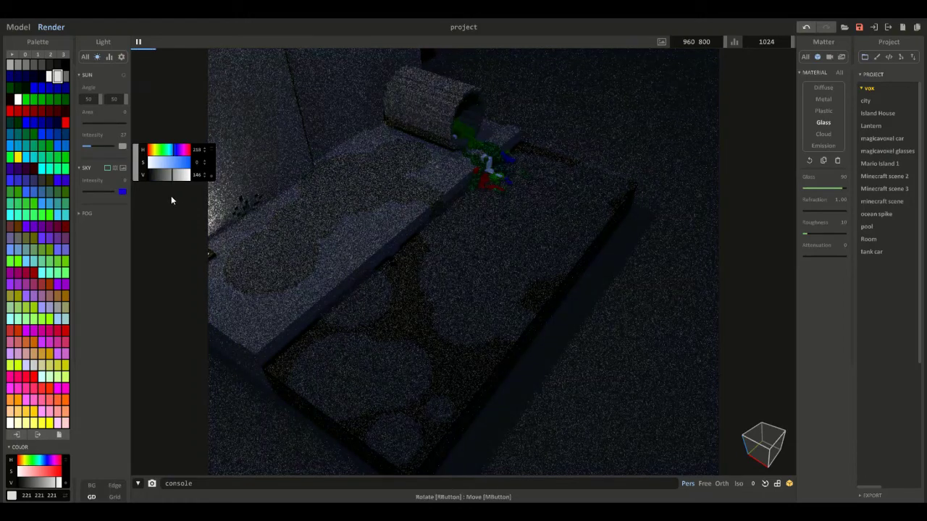
pyautogui.click(16, 27)
# Recolor five neighboring palette swatches as a neutral ramp with RGB levels 255, 231, 185, 160 and 124.
pyautogui.scroll(3, 361, 322)
pyautogui.moveTo(361, 323); pyautogui.dragTo(493, 272, button='middle')
pyautogui.scroll(5, 505, 194)
pyautogui.click(88, 158)
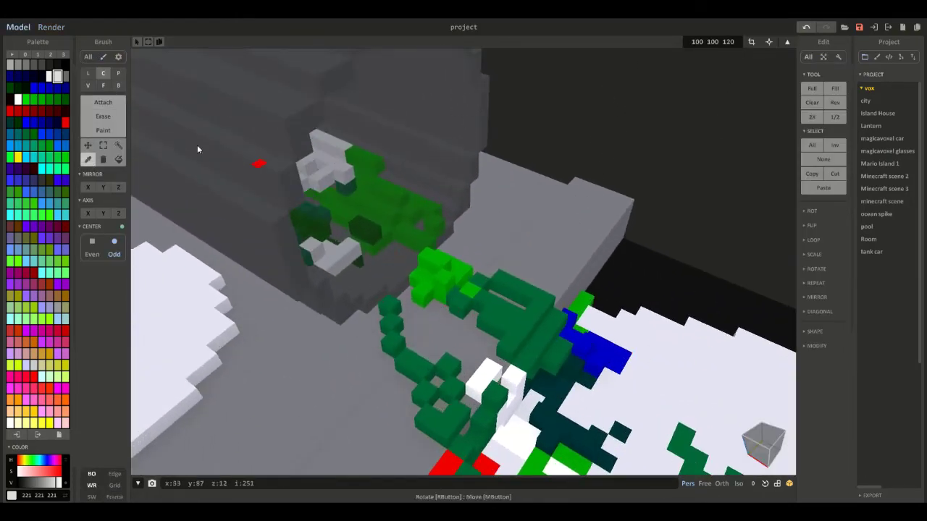
pyautogui.click(11, 171)
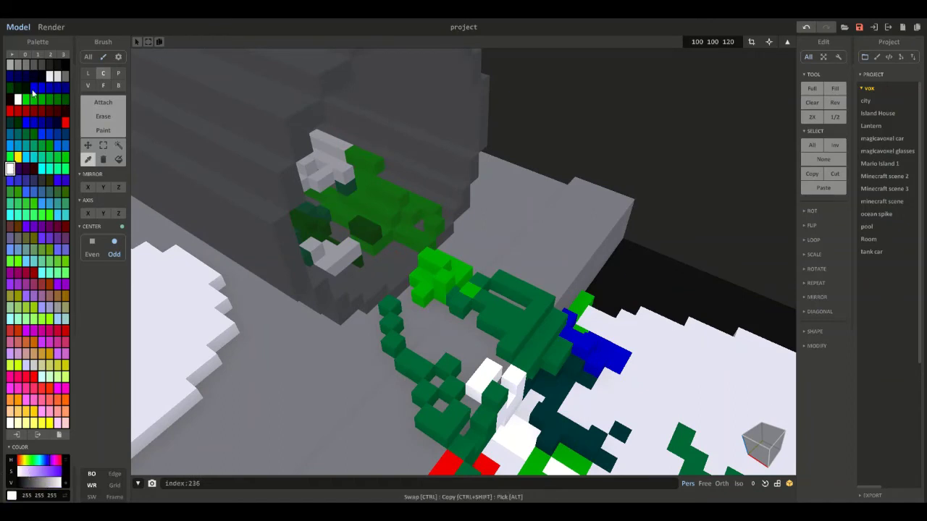
pyautogui.click(18, 170)
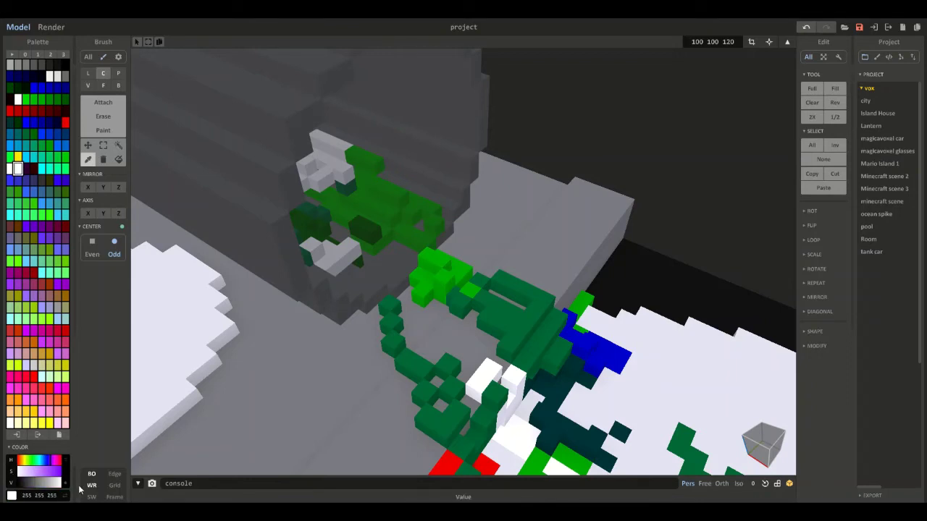
pyautogui.click(28, 170)
pyautogui.click(33, 169)
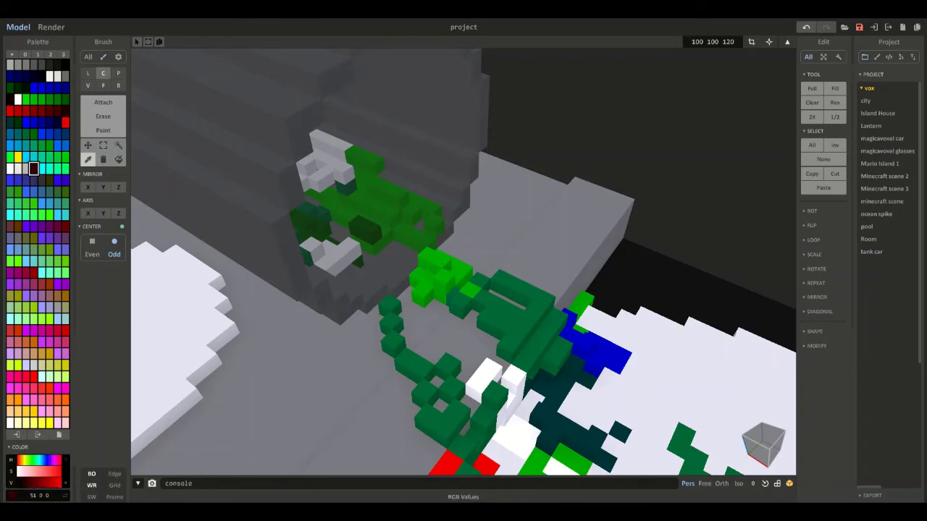
pyautogui.click(43, 171)
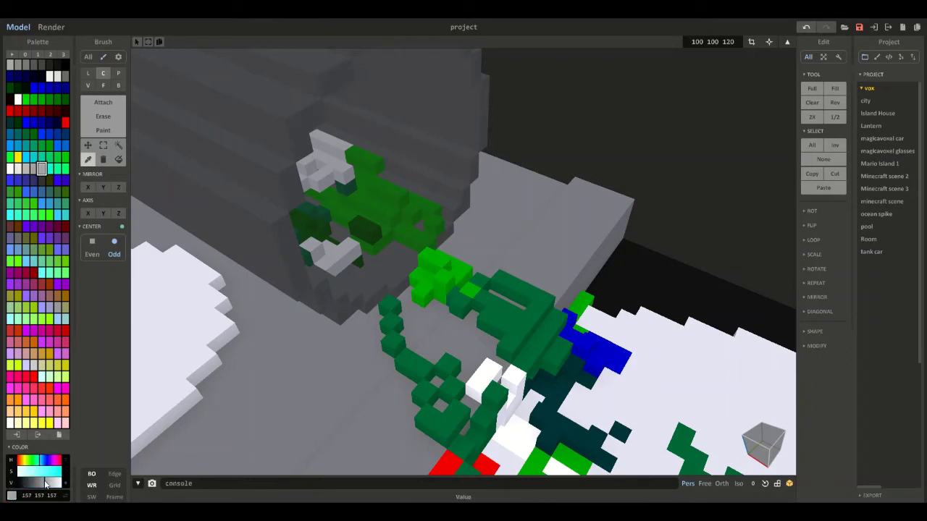
# Region-fill the green bag in the spilled pile and the stray green patch on the road with white, RGB 255, 255, 255.
pyautogui.click(8, 172)
pyautogui.click(119, 159)
pyautogui.click(527, 311)
pyautogui.moveTo(548, 334); pyautogui.dragTo(439, 210, button='middle')
pyautogui.click(439, 212)
pyautogui.click(561, 317)
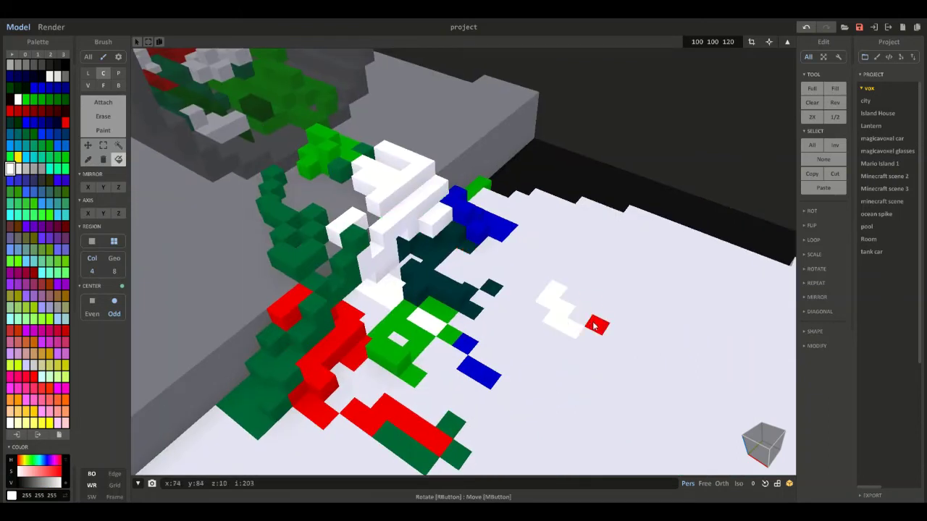
pyautogui.click(597, 325)
# Fill the remaining green clump by the curb and the red garbage with white and light gray, RGB 231, 231, 231.
pyautogui.click(285, 366)
pyautogui.moveTo(275, 408)
pyautogui.mouseDown()
pyautogui.moveTo(333, 246)
pyautogui.moveTo(274, 206)
pyautogui.moveTo(370, 187)
pyautogui.mouseUp()
pyautogui.click(335, 368)
pyautogui.click(382, 415)
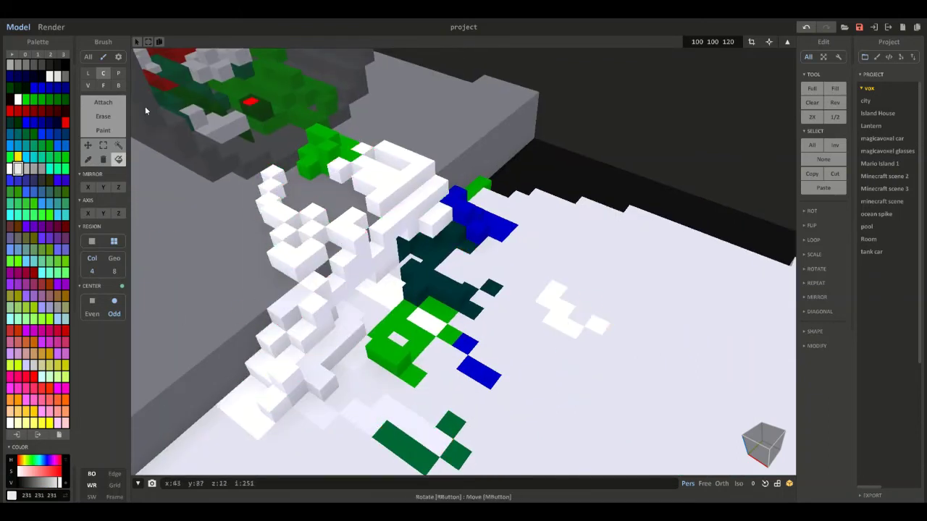
# Fill the bright green, small blue and stray green pieces on the road with gray, RGB 185, 185, 185, and check the render.
pyautogui.click(26, 169)
pyautogui.click(394, 354)
pyautogui.click(422, 338)
pyautogui.click(448, 334)
pyautogui.click(410, 464)
pyautogui.click(445, 429)
pyautogui.click(43, 30)
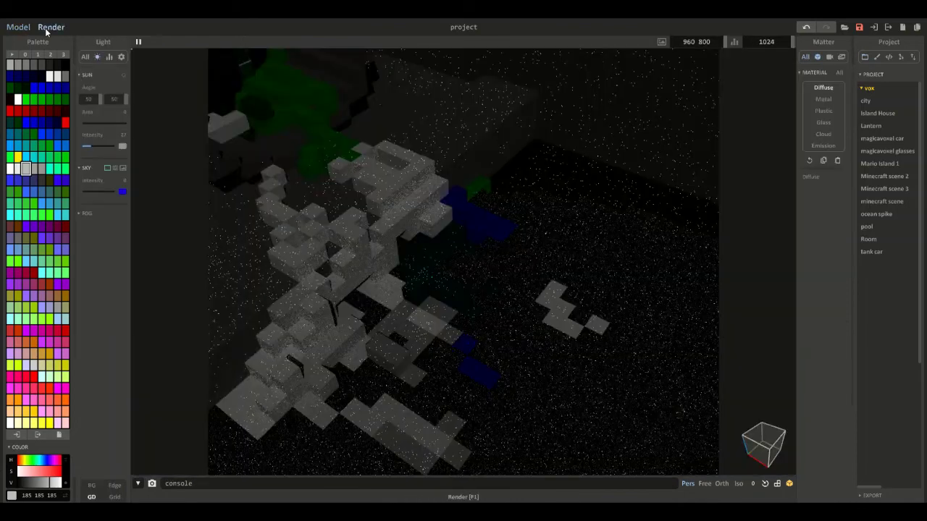
pyautogui.click(21, 26)
# Fill the pile's remaining blue, bright green and dark teal pieces with grays, RGB 160, 160, 160 and 124, 124, 124.
pyautogui.click(34, 169)
pyautogui.moveTo(491, 230); pyautogui.dragTo(443, 235, button='right')
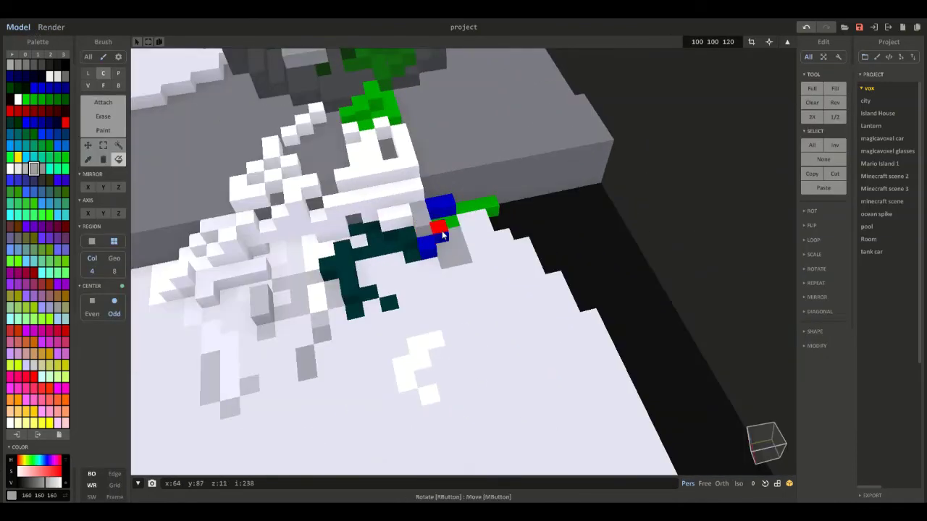
pyautogui.click(118, 87)
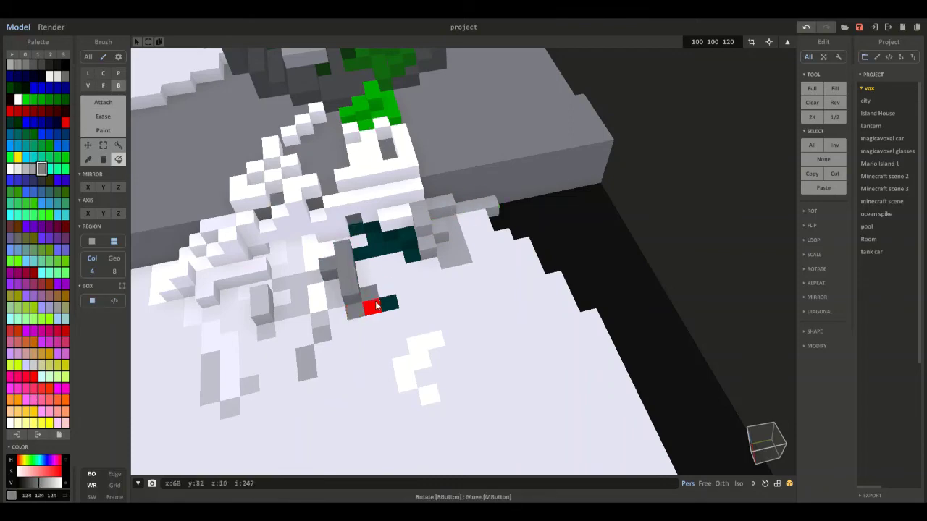
pyautogui.scroll(5, 449, 304)
pyautogui.scroll(2, 506, 177)
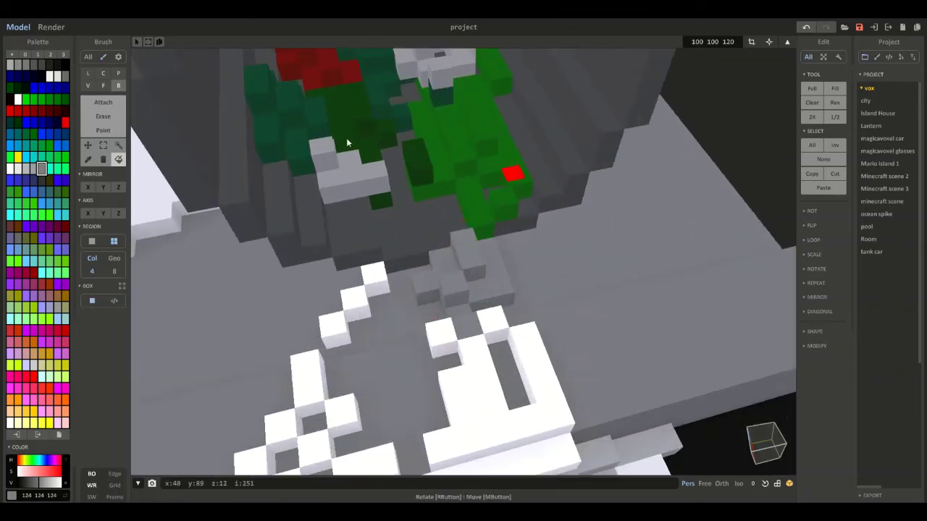
# Open the trash can model for editing and fill the bright green garbage along its inner side with gray.
pyautogui.press('Tab')
pyautogui.click(475, 120)
pyautogui.press('Tab')
pyautogui.scroll(3, 472, 173)
pyautogui.click(471, 217)
pyautogui.click(527, 288)
pyautogui.click(512, 107)
# Fill the white, dark green and nearest green garbage pieces inside the can with different grays from the neutral ramp.
pyautogui.click(18, 168)
pyautogui.click(335, 251)
pyautogui.click(445, 116)
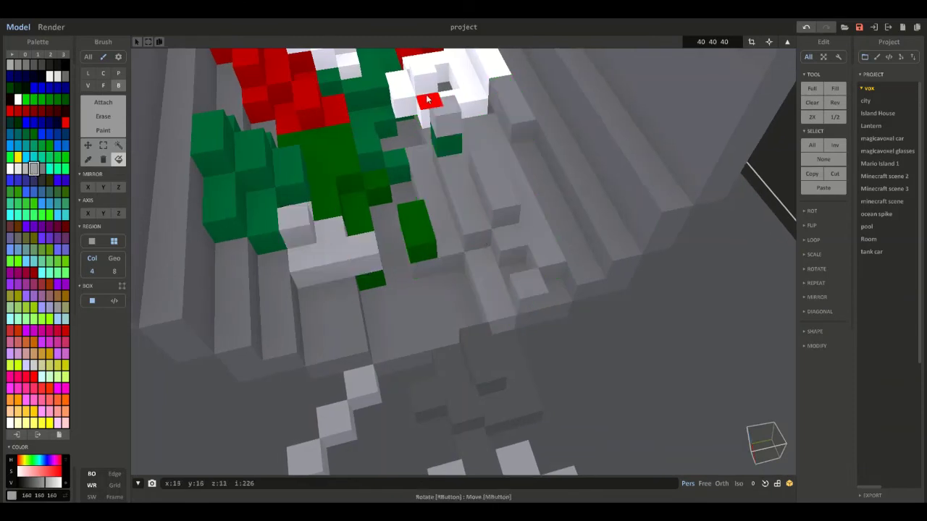
pyautogui.click(428, 100)
pyautogui.click(321, 171)
pyautogui.click(418, 224)
pyautogui.click(446, 147)
pyautogui.click(26, 168)
pyautogui.click(249, 159)
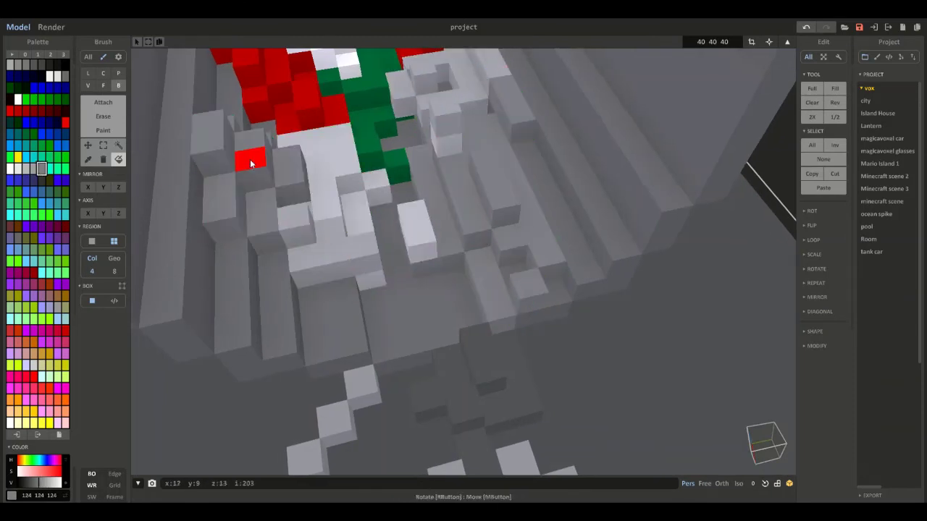
# Set the next swatch to RGB 69, 69, 69 and fill the remaining green and red garbage deep in the can with grays.
pyautogui.click(49, 167)
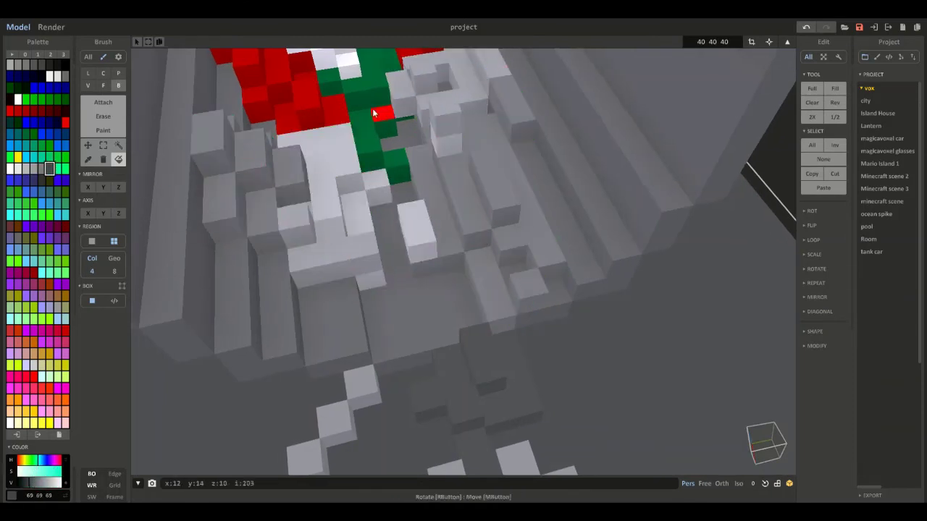
pyautogui.click(395, 163)
pyautogui.moveTo(419, 119); pyautogui.dragTo(506, 427, button='middle')
pyautogui.scroll(2, 463, 326)
pyautogui.click(509, 134)
pyautogui.click(42, 168)
pyautogui.click(317, 306)
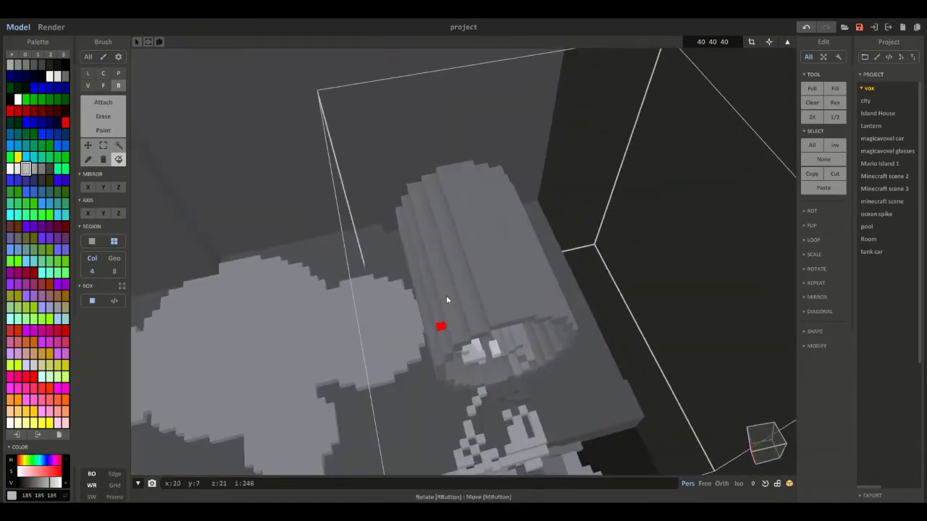
# Check the whole scene with the recolored garbage and the patches in the render.
pyautogui.scroll(-5, 446, 297)
pyautogui.moveTo(446, 296); pyautogui.dragTo(456, 196, button='middle')
pyautogui.click(48, 28)
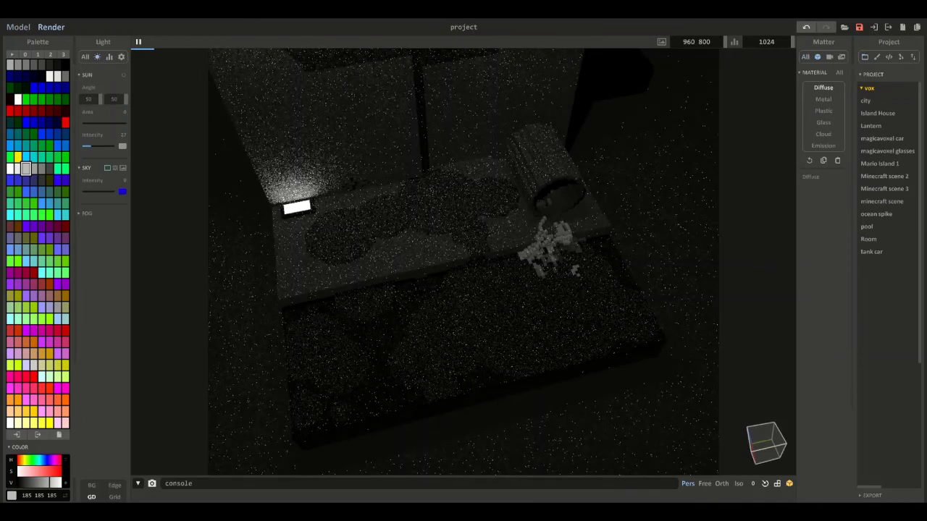
pyautogui.click(18, 26)
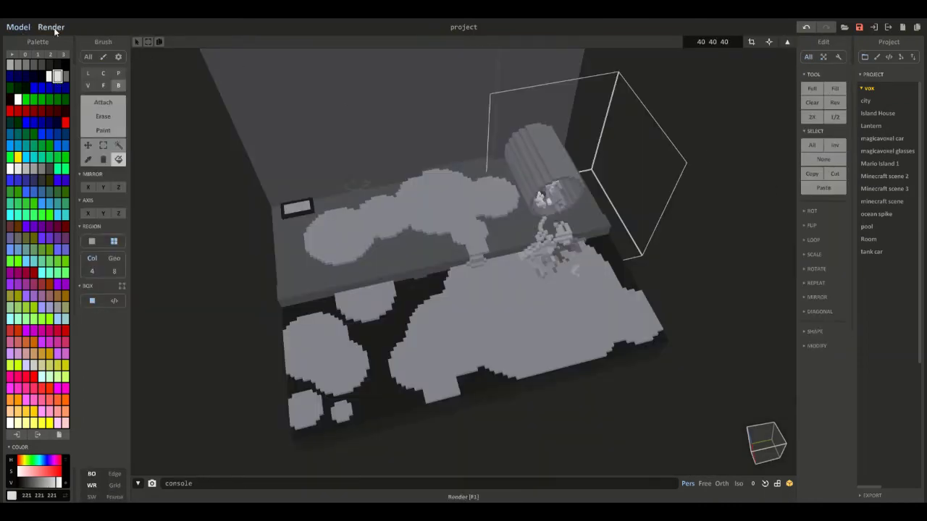
# Check the recolored garbage in the render, and set an unused palette swatch to pure white, RGB 255, 255, 255.
pyautogui.click(51, 26)
pyautogui.click(18, 27)
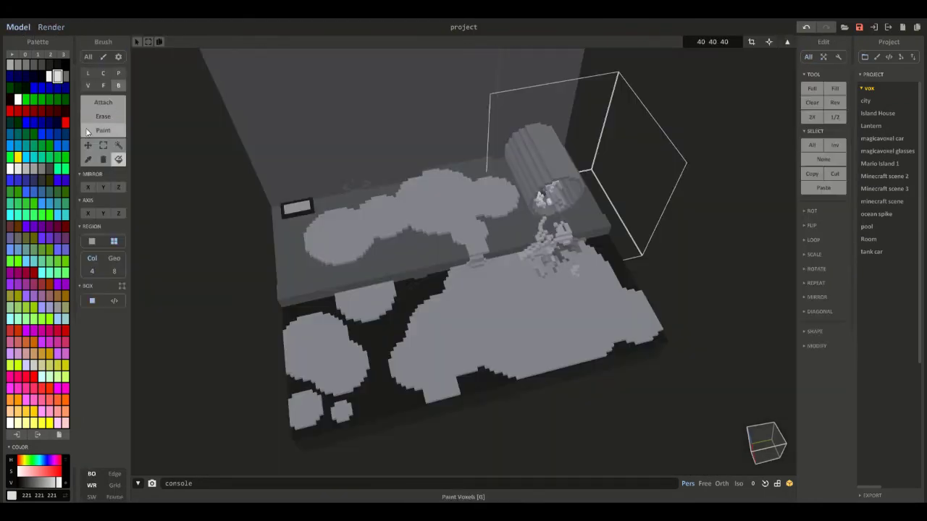
pyautogui.click(34, 87)
pyautogui.moveTo(32, 472); pyautogui.dragTo(16, 472)
pyautogui.moveTo(36, 483); pyautogui.dragTo(71, 488)
# Open the hanging lamp above the trash can for editing and fill its light panel with the new white.
pyautogui.moveTo(417, 267); pyautogui.dragTo(474, 379, button='middle')
pyautogui.scroll(5, 474, 379)
pyautogui.moveTo(474, 378); pyautogui.dragTo(455, 298, button='right')
pyautogui.scroll(-5, 454, 299)
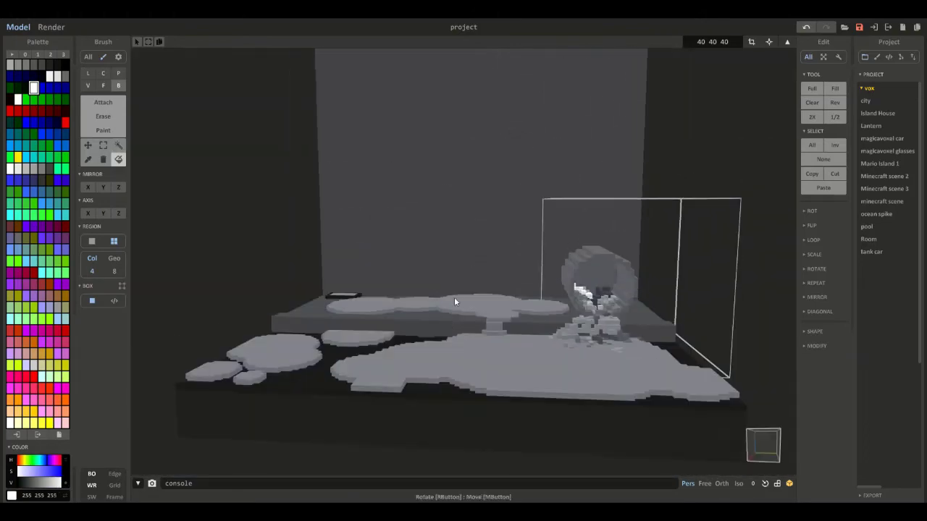
pyautogui.scroll(10, 454, 302)
pyautogui.press('Tab')
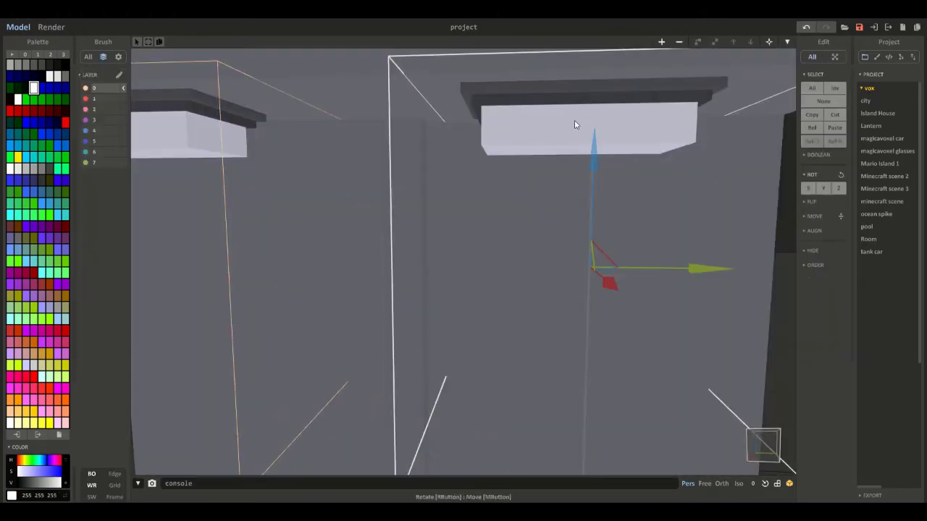
pyautogui.doubleClick(576, 125)
pyautogui.click(524, 108)
# Fill the other hanging lamp's light panel with the same white and assign the Glass material to that color.
pyautogui.click(787, 41)
pyautogui.doubleClick(176, 149)
pyautogui.click(176, 149)
pyautogui.click(50, 27)
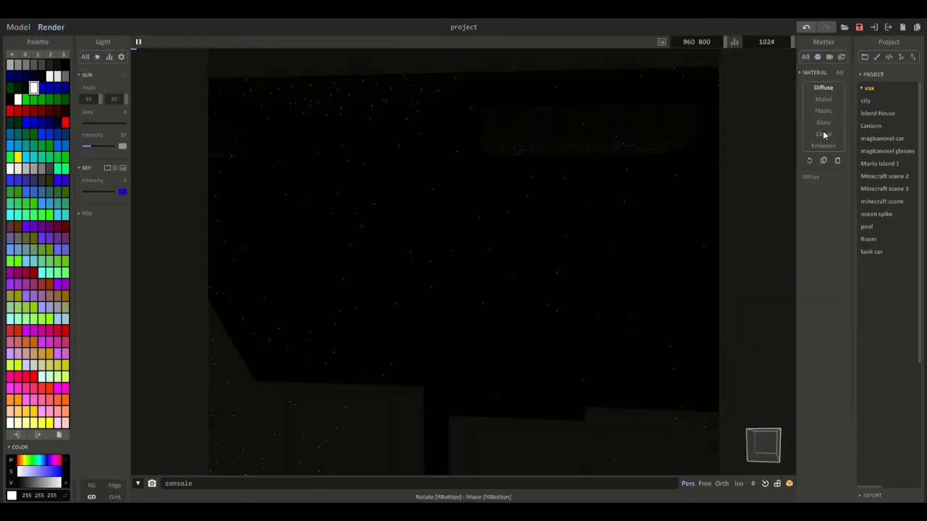
pyautogui.click(18, 29)
# Pick the puddle color from the street model and bring up its material settings in the render.
pyautogui.click(787, 42)
pyautogui.click(687, 209)
pyautogui.click(432, 435)
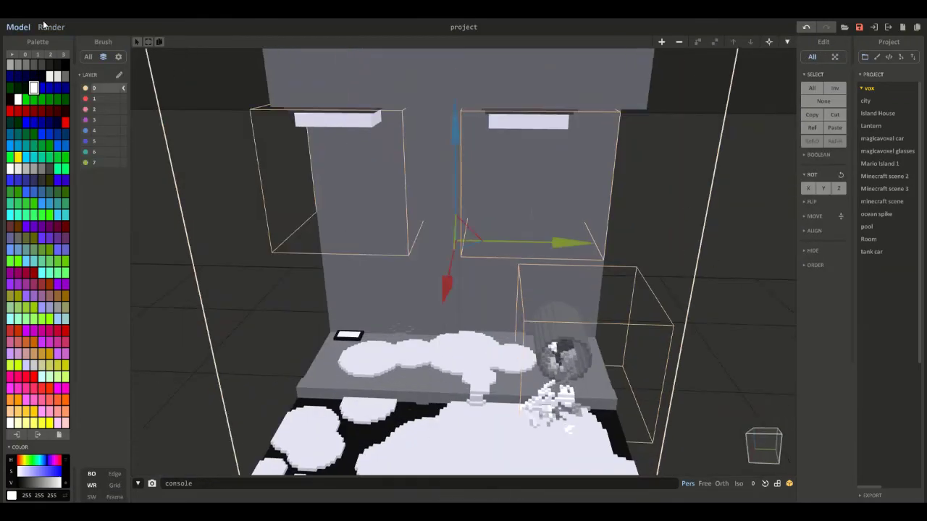
pyautogui.click(45, 27)
pyautogui.click(29, 28)
pyautogui.press('Tab')
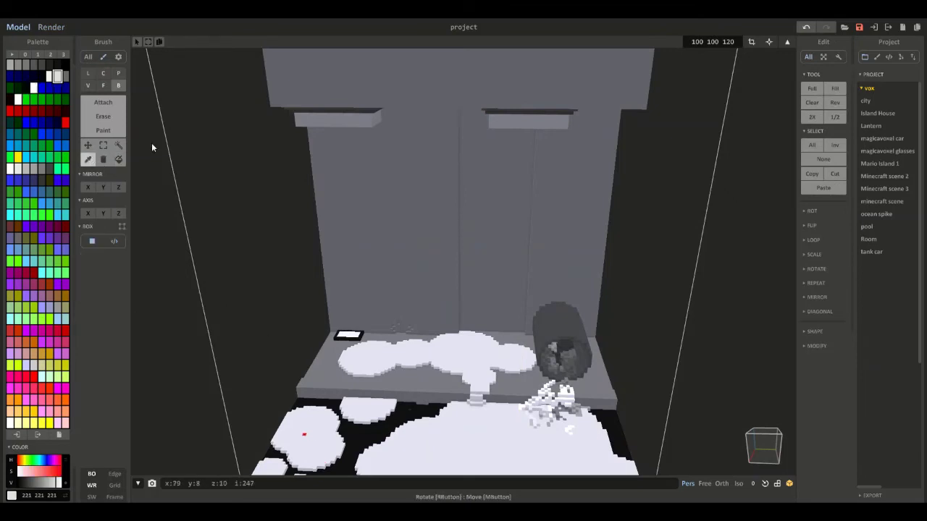
pyautogui.click(48, 26)
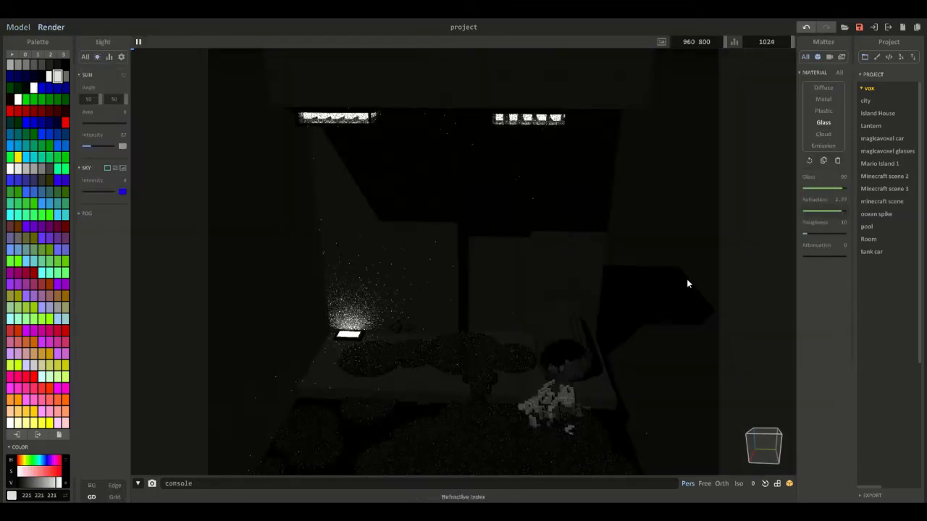
# Lower the refraction of the lamps' white glass to 1.00, compare the render, and raise it to the maximum.
pyautogui.moveTo(686, 279); pyautogui.dragTo(637, 250, button='right')
pyautogui.keyDown('alt'); pyautogui.click(546, 123); pyautogui.keyUp('alt')
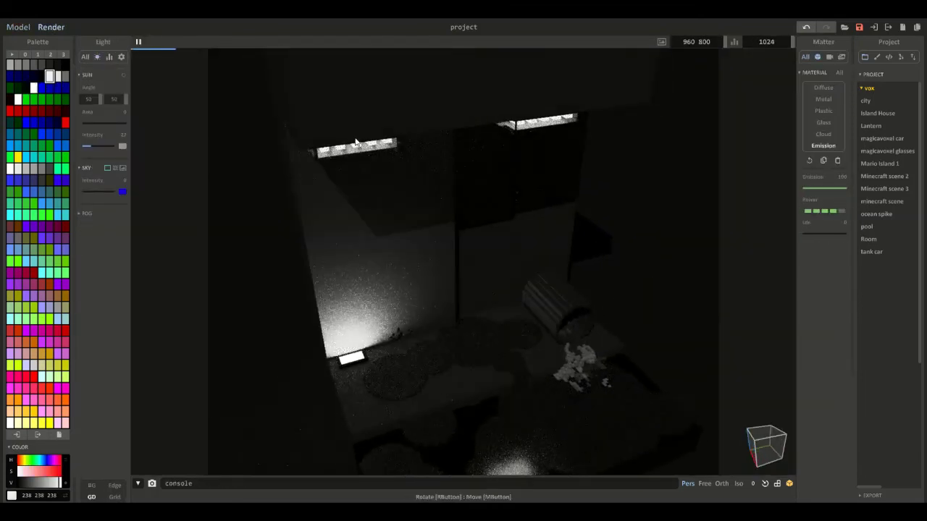
pyautogui.moveTo(499, 227); pyautogui.dragTo(401, 172, button='right')
pyautogui.click(33, 88)
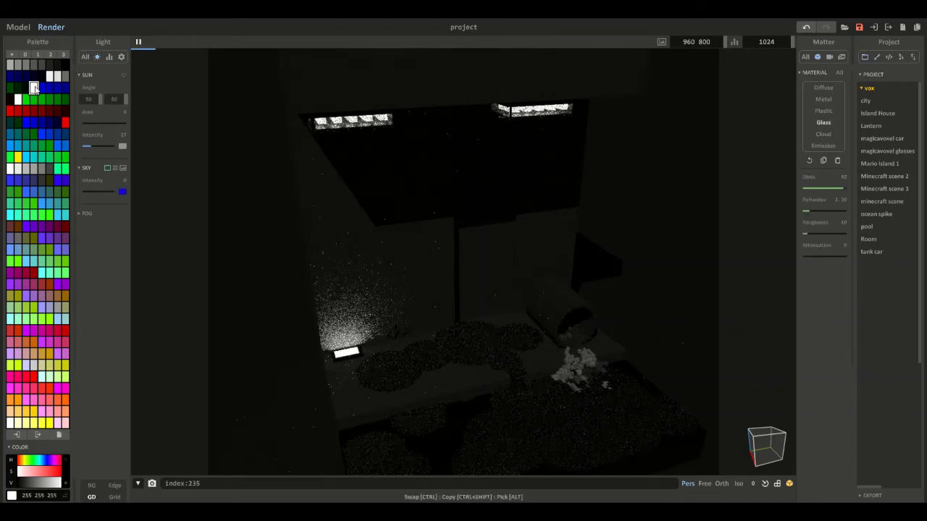
pyautogui.moveTo(812, 211); pyautogui.dragTo(777, 213)
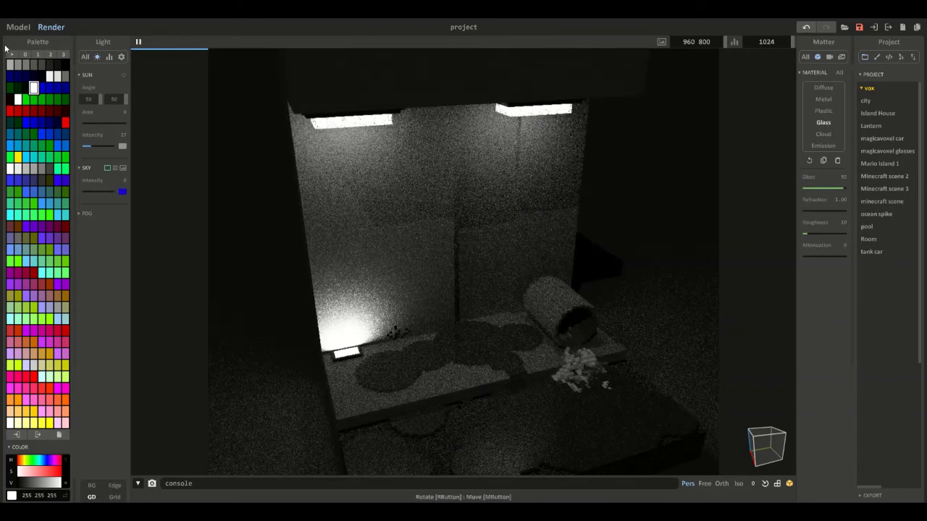
pyautogui.click(18, 27)
pyautogui.click(51, 26)
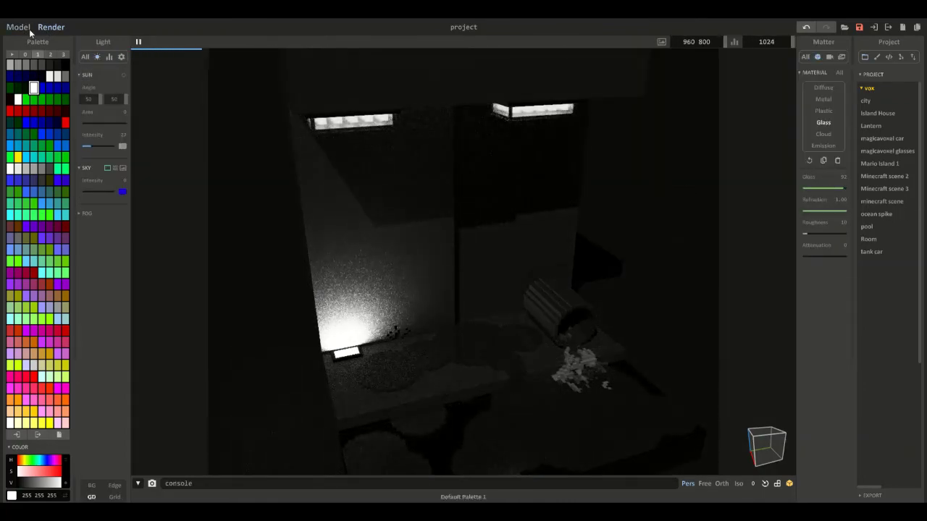
# Return to the puddle color and adjust its Glass transparency in stages up to 56.
pyautogui.click(50, 55)
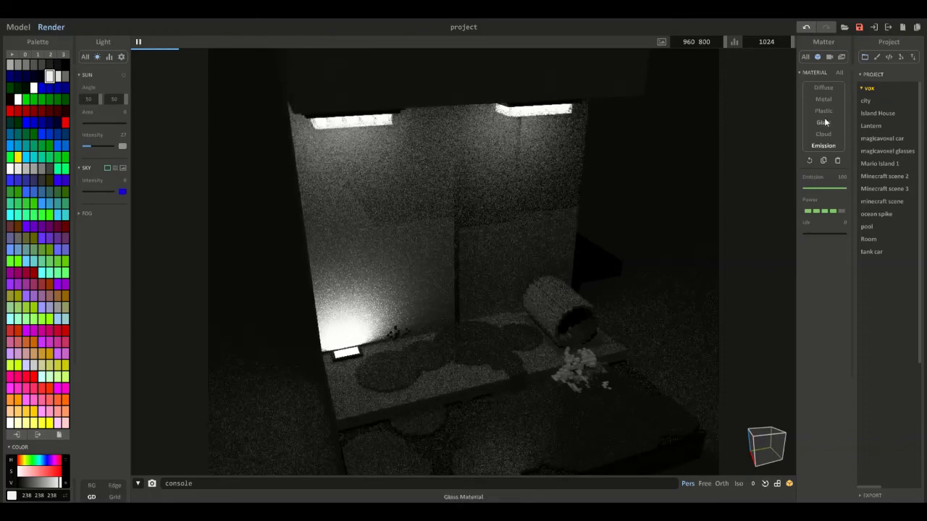
pyautogui.click(592, 98)
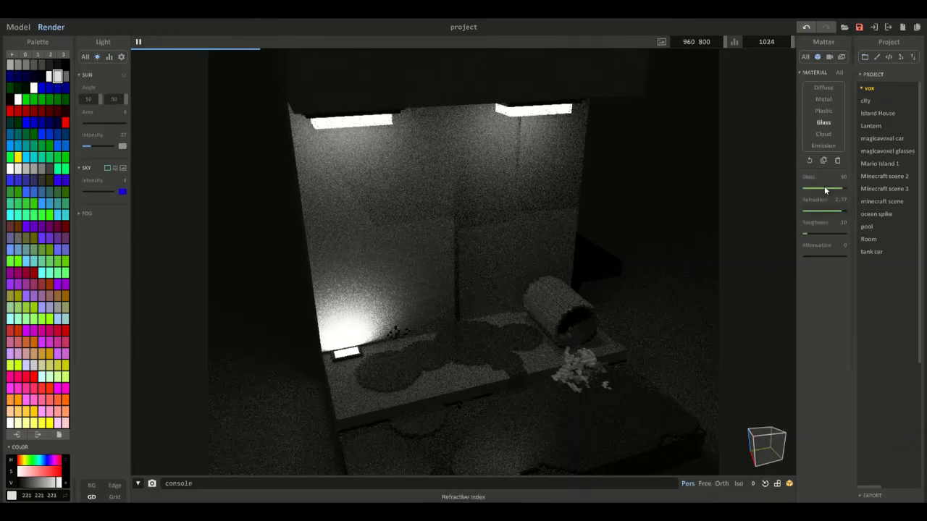
pyautogui.click(823, 123)
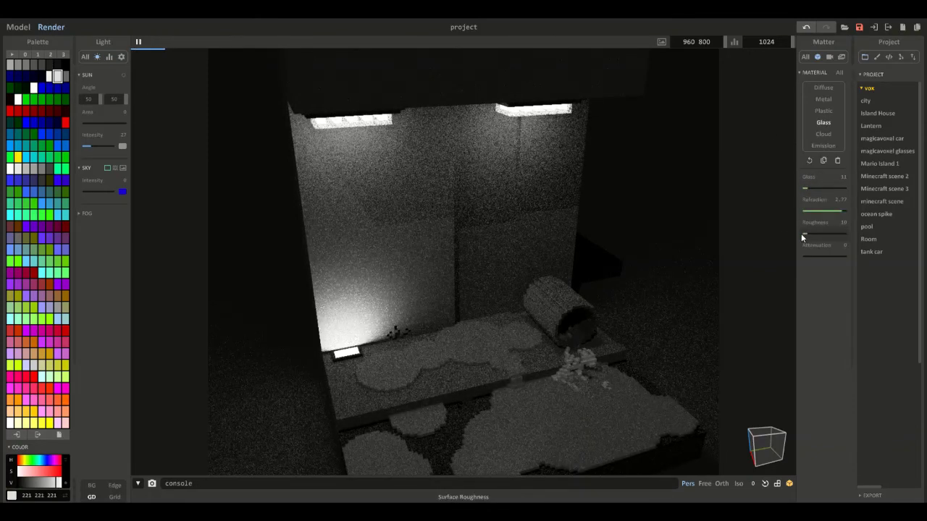
pyautogui.click(814, 187)
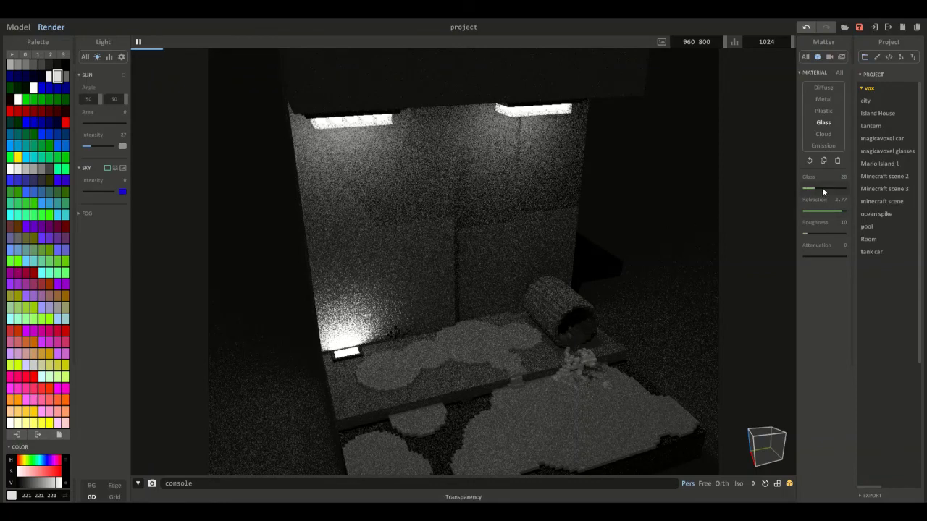
pyautogui.click(821, 188)
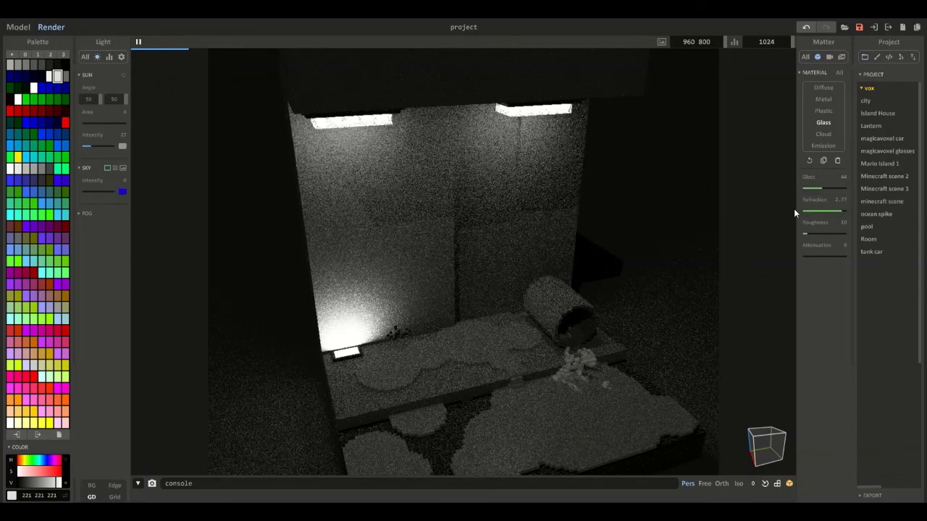
pyautogui.click(827, 187)
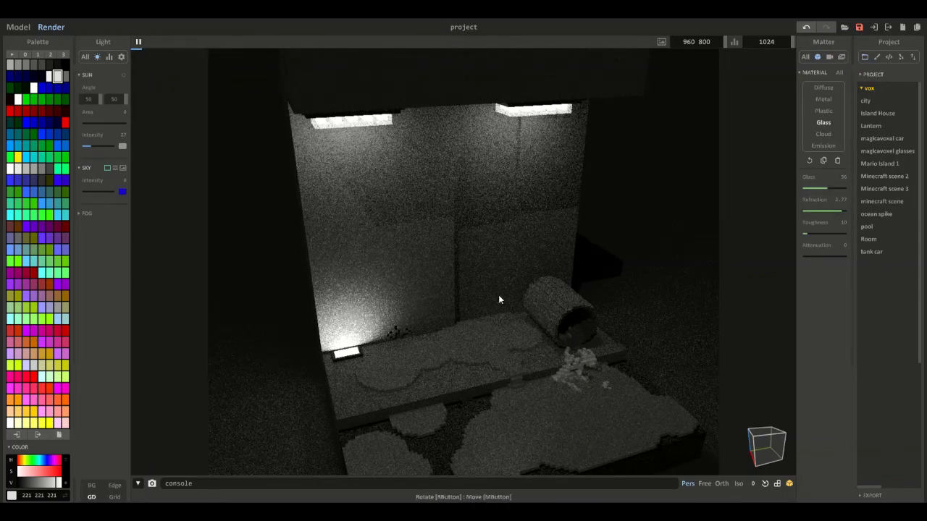
# Inspect a puddle up close, set its Glass transparency to 58, and reduce its refraction to about 1.95.
pyautogui.scroll(5, 478, 209)
pyautogui.scroll(3, 591, 289)
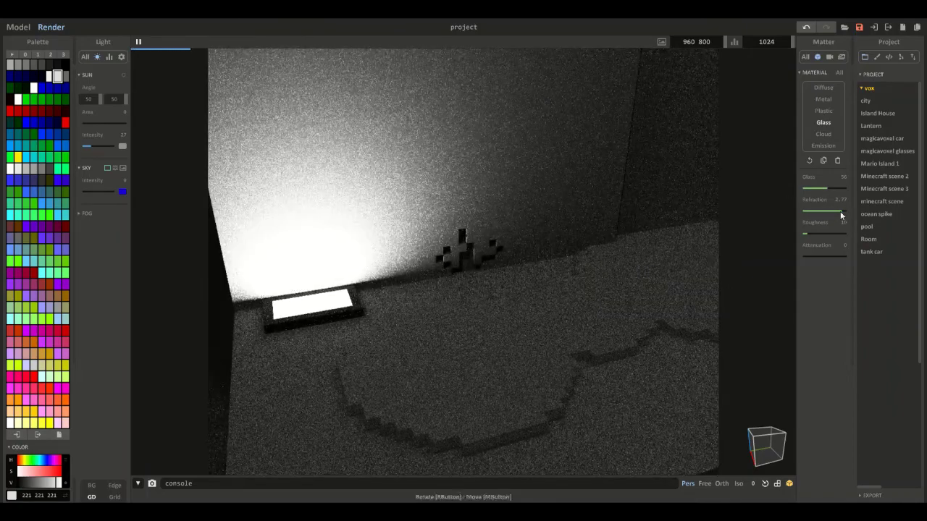
pyautogui.moveTo(818, 189); pyautogui.dragTo(801, 190)
pyautogui.click(824, 189)
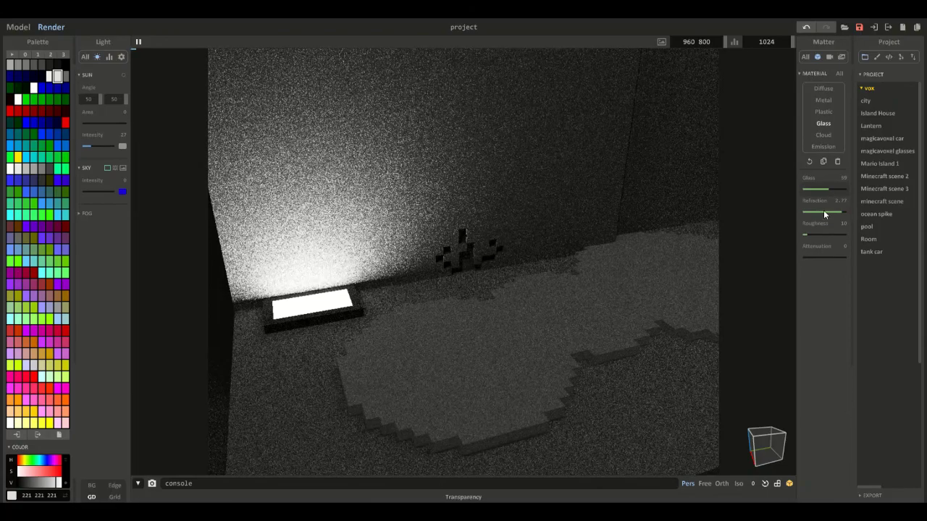
pyautogui.scroll(-5, 570, 221)
pyautogui.moveTo(571, 221); pyautogui.dragTo(552, 239, button='middle')
pyautogui.scroll(3, 552, 238)
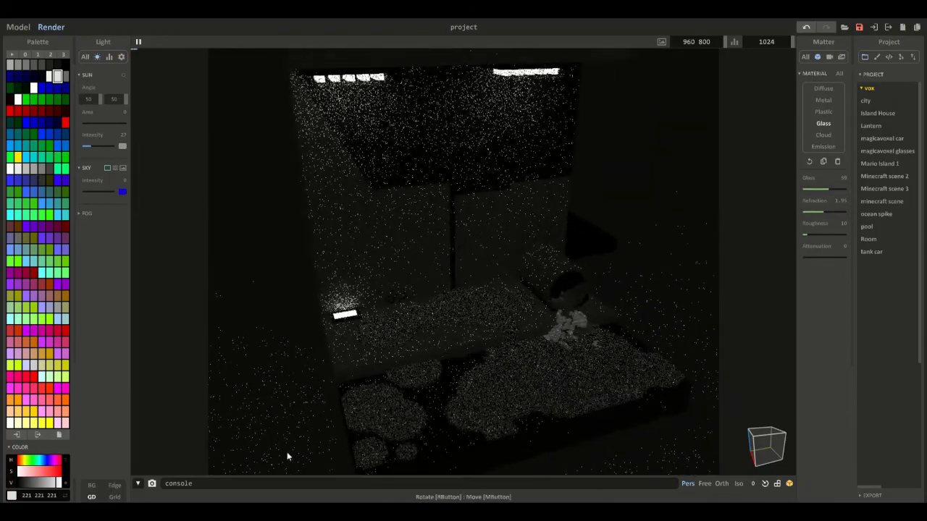